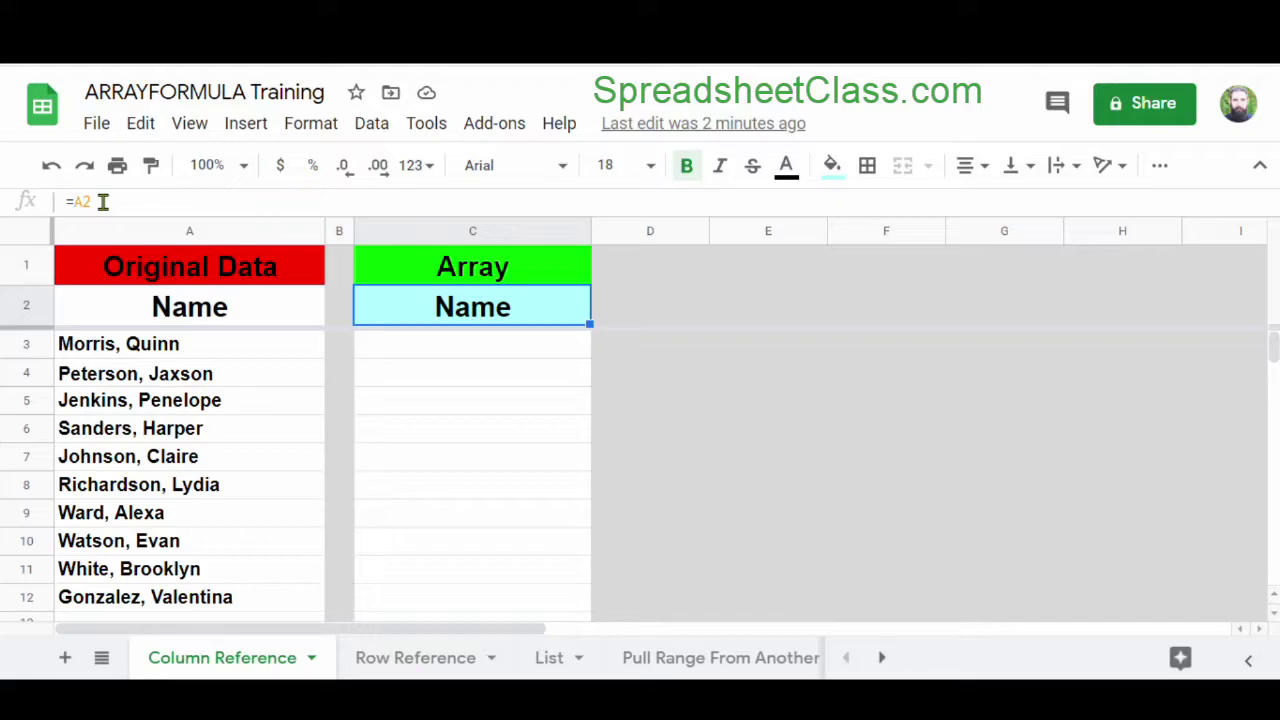
- Change C2's formula from =A2 to =A2:A so it references the whole column range
click(103, 201)
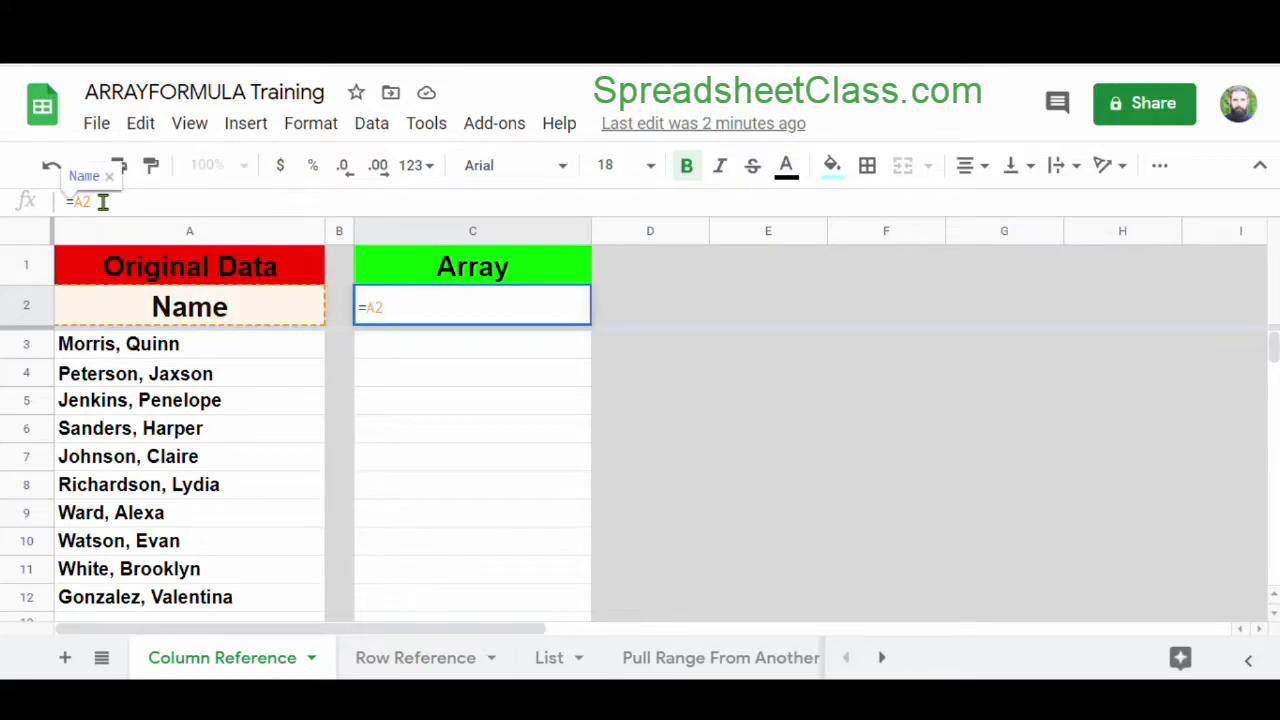
text(:a)
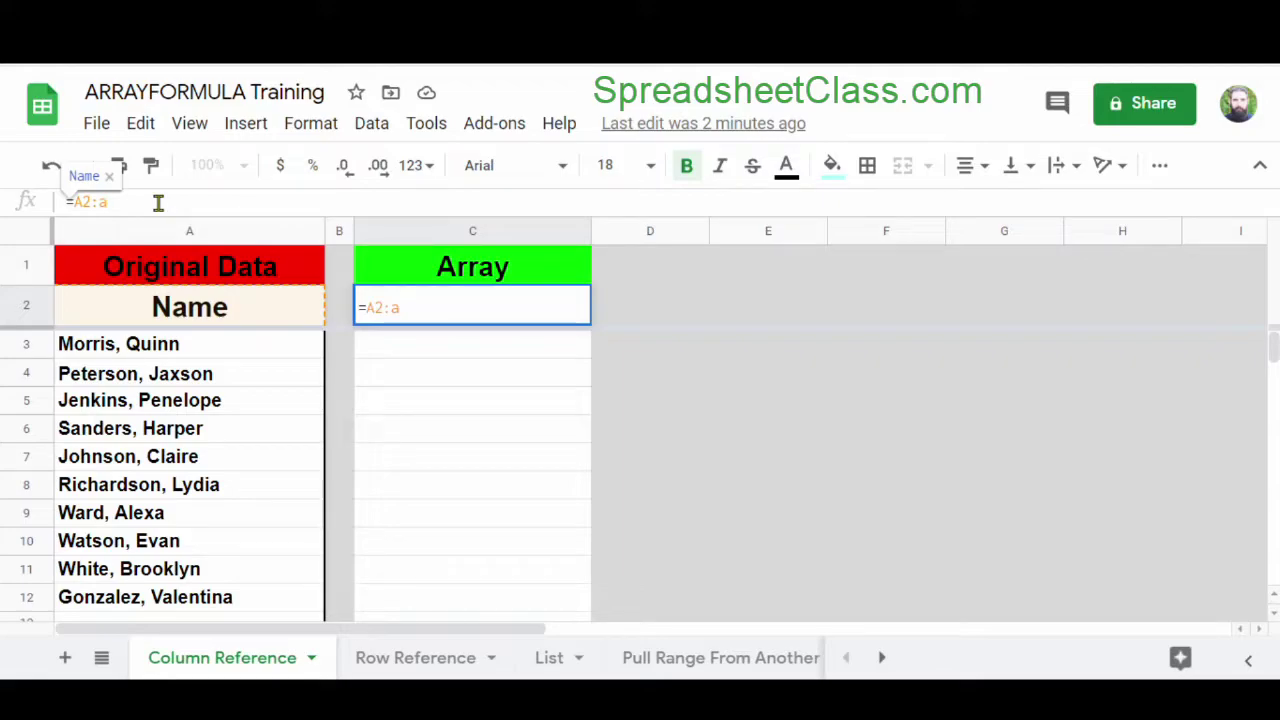
key(Return)
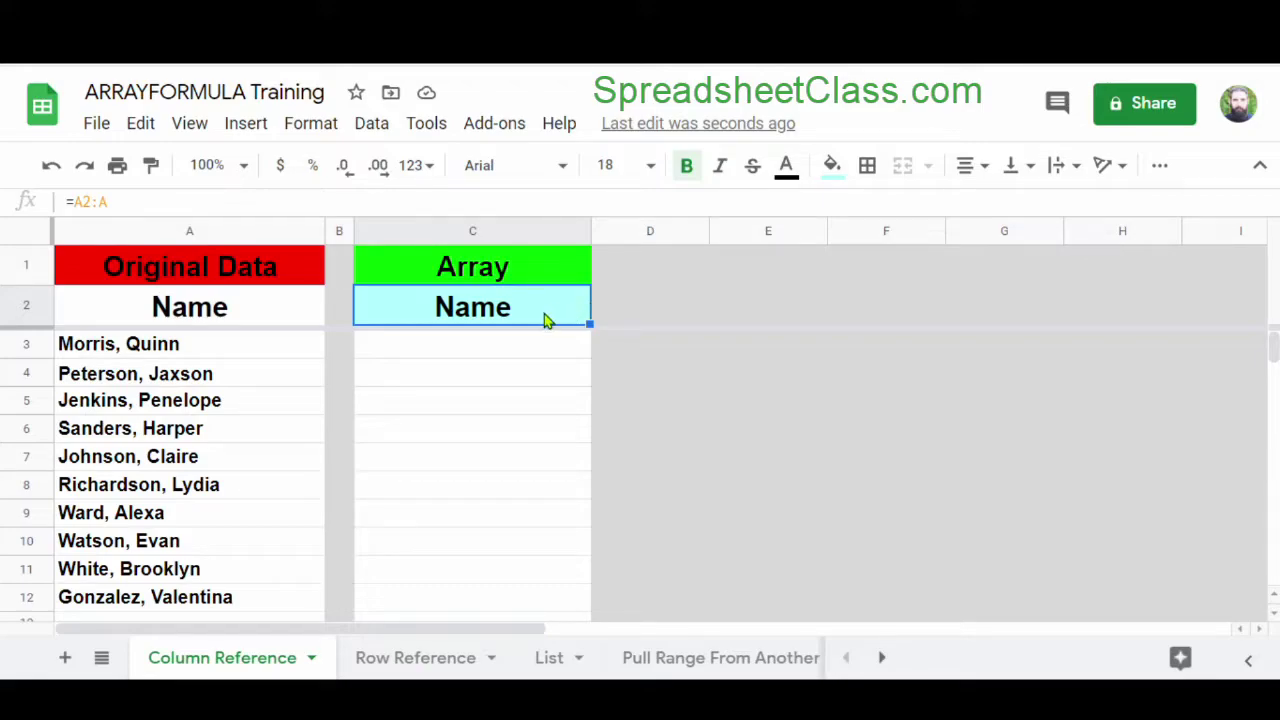
- Rewrite C2 as =arrayformula(A2:A) so column C fills with every name
click(75, 200)
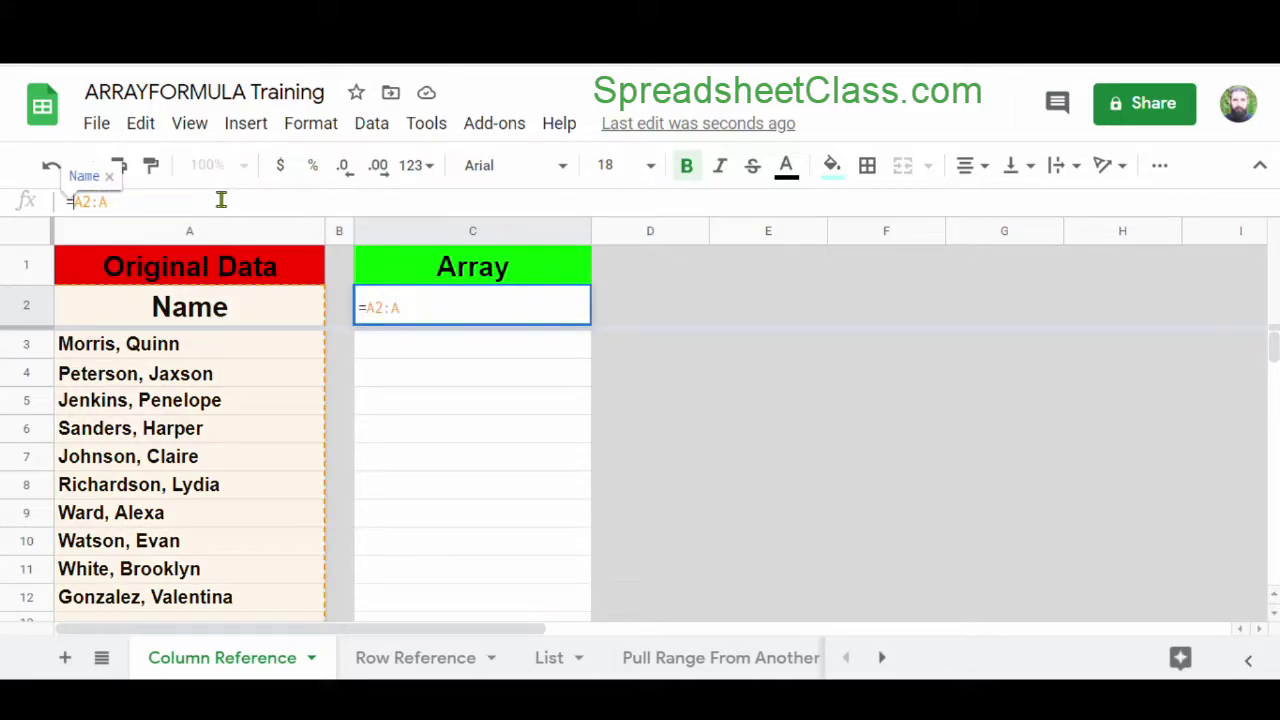
text(arrayformu)
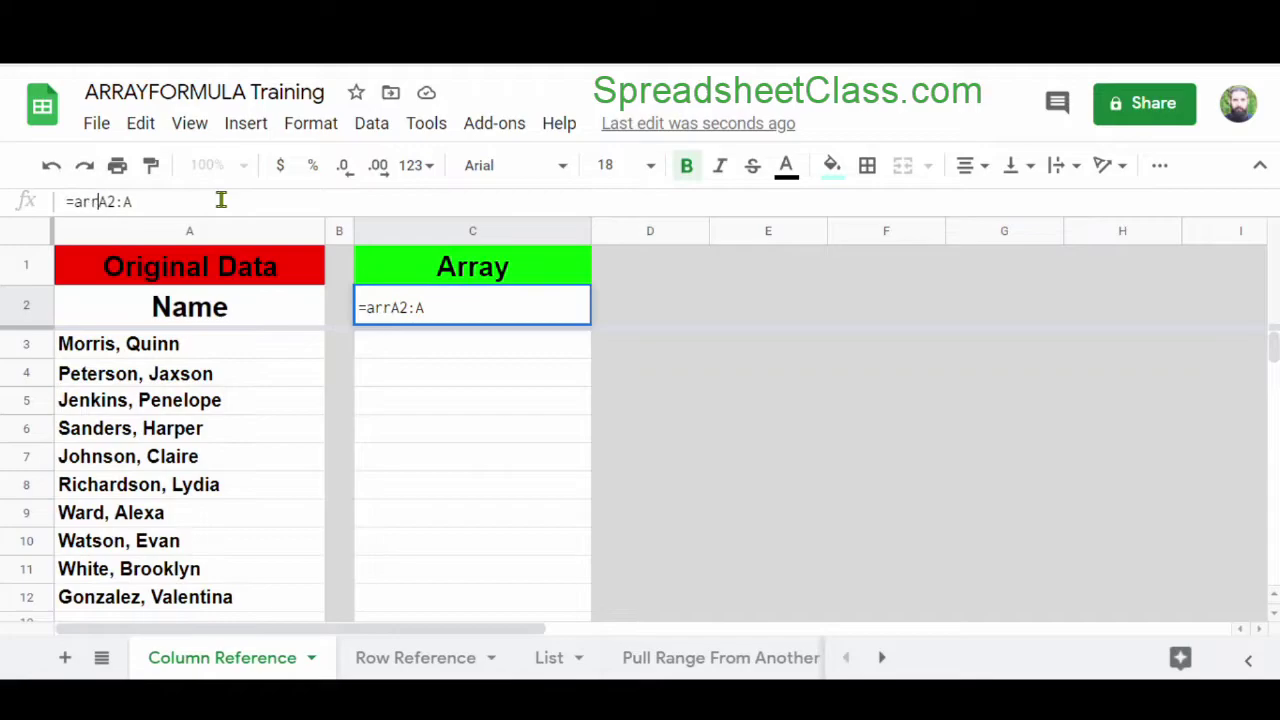
text(la)
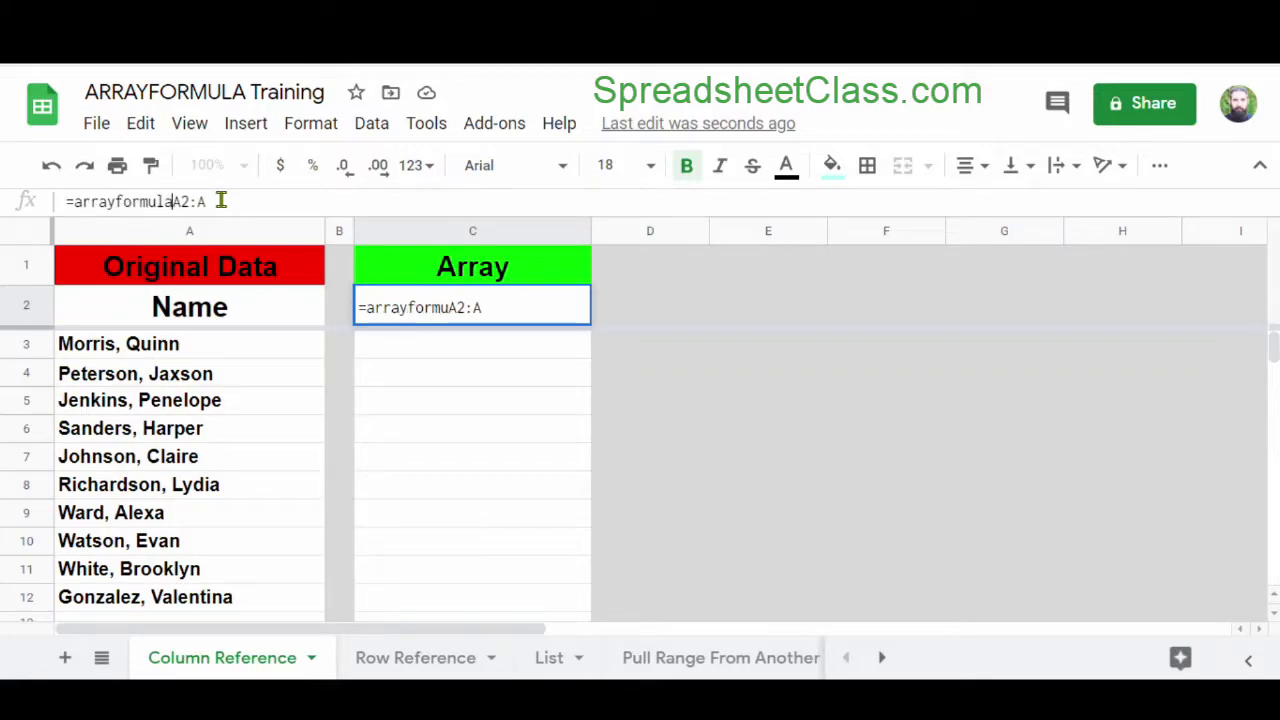
text(()
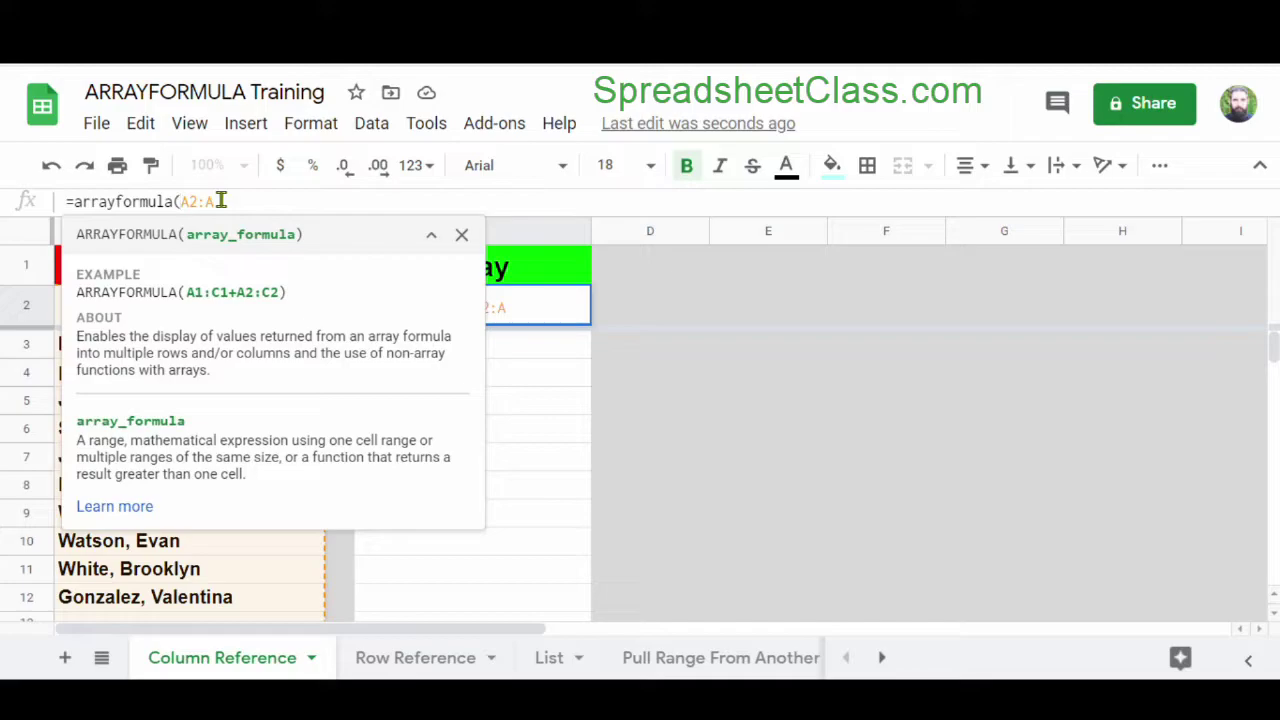
key(Return)
key(Up)
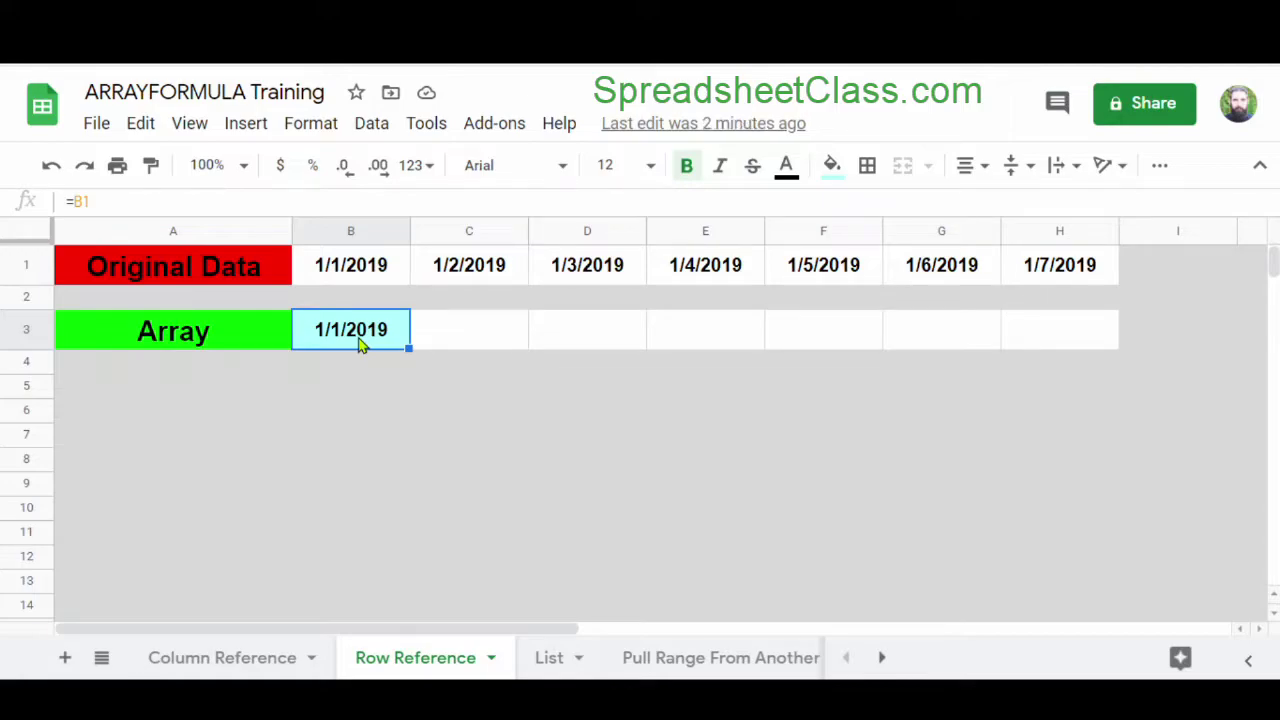
- Rewrite B3 as =arrayformula(B1:1) so row 3 shows all seven dates, then go to List
click(74, 201)
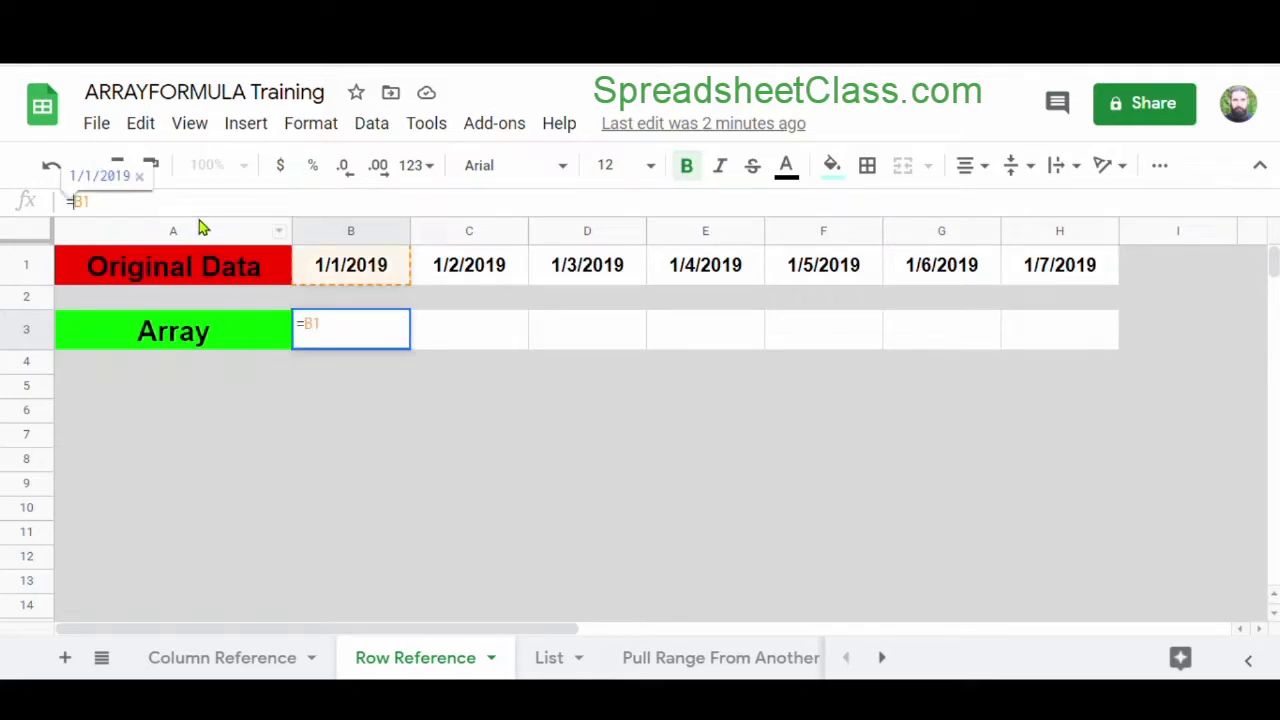
text(arrayformula()
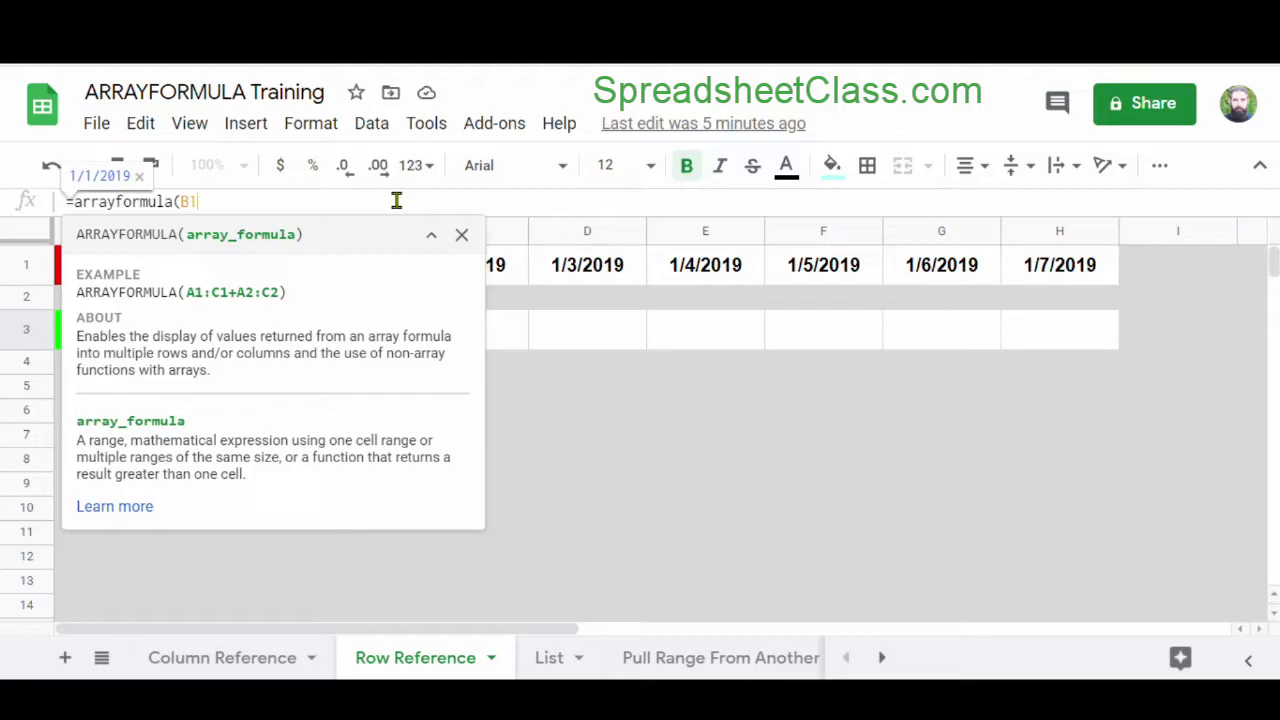
text(:)
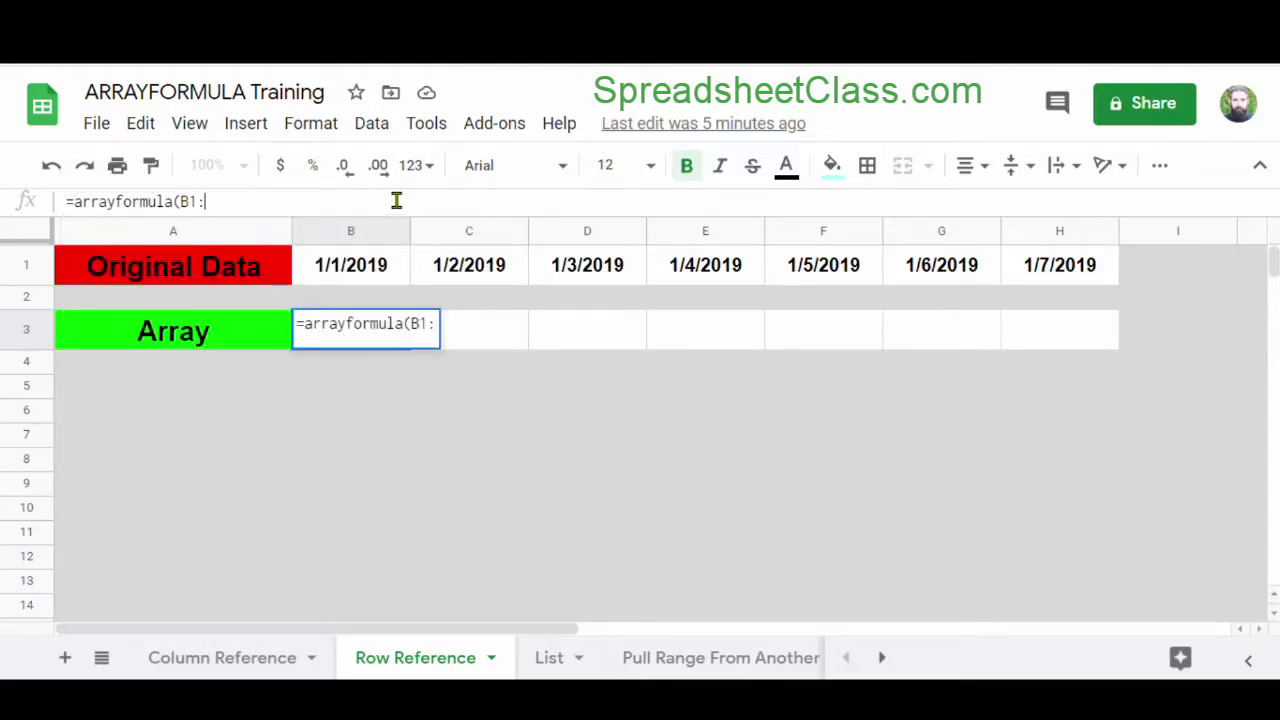
text(1)
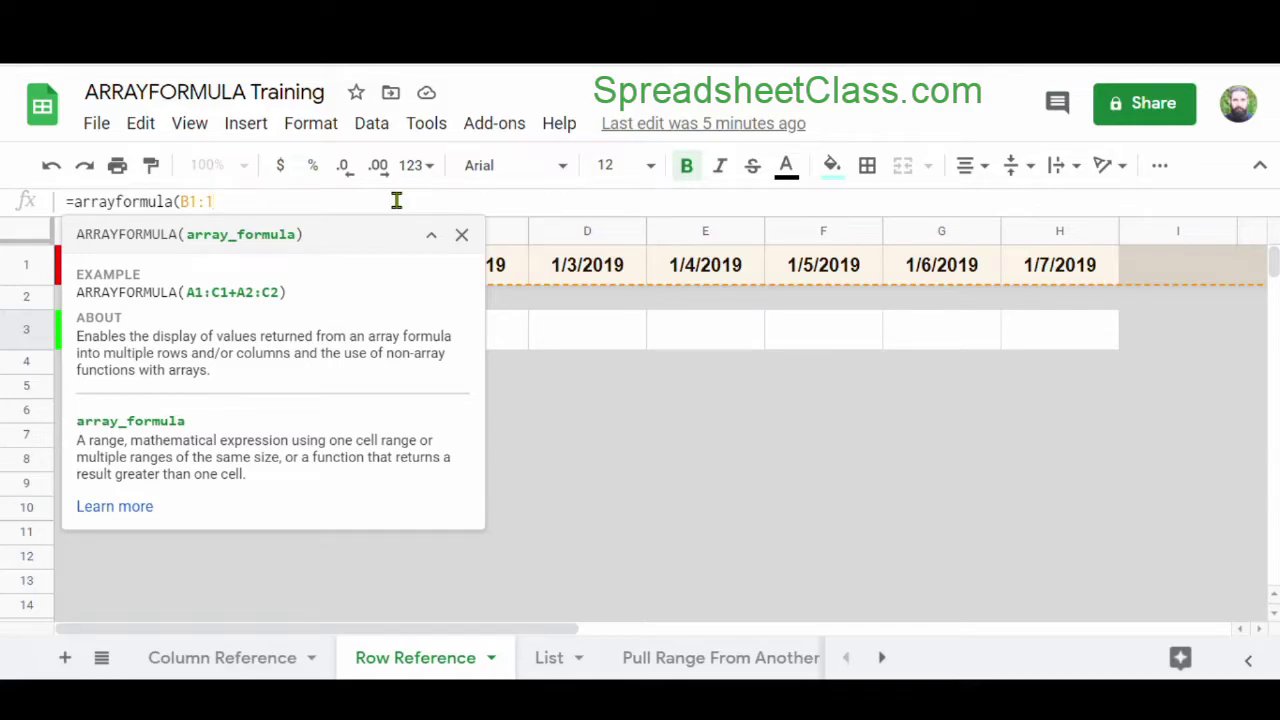
key(Return)
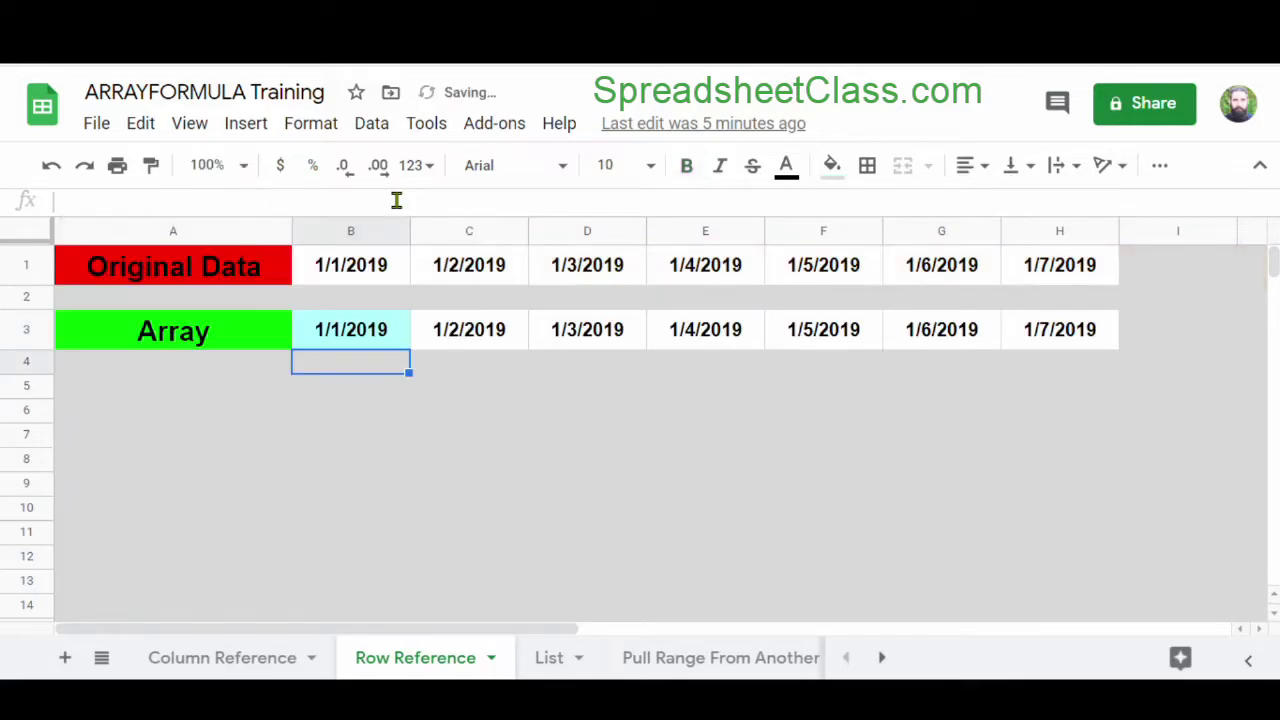
key(Up)
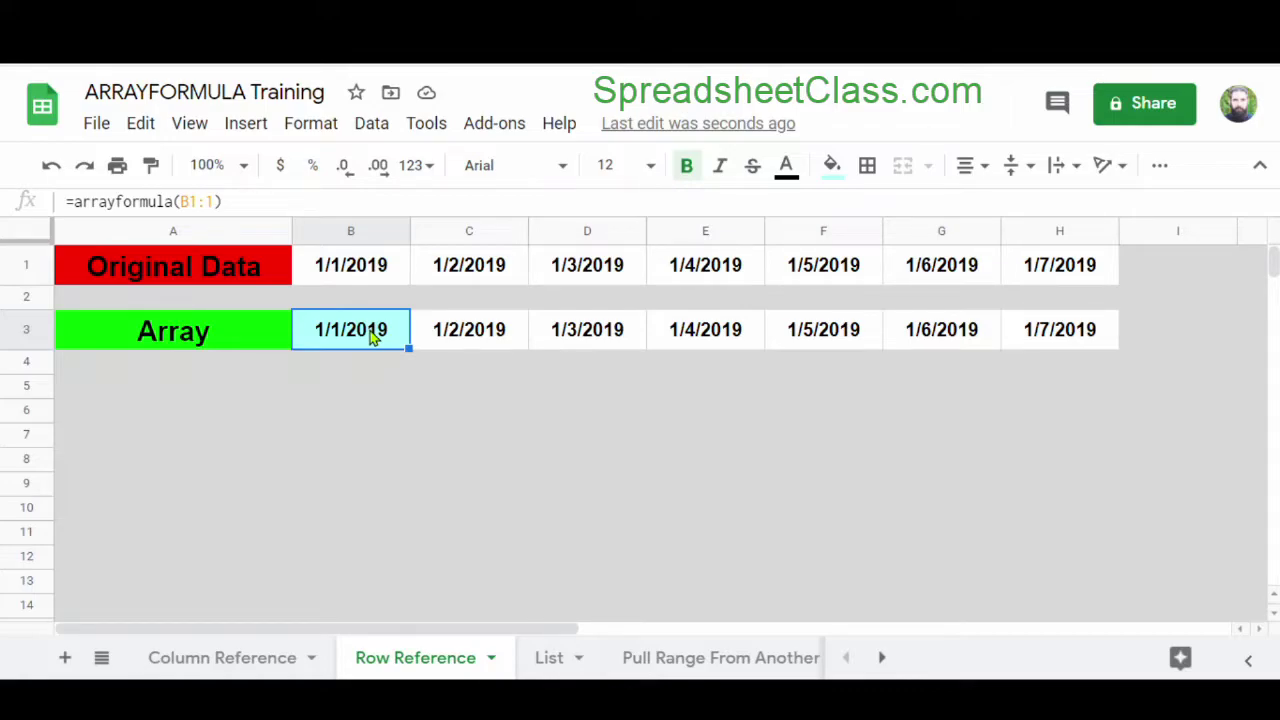
key(ctrl+shift+Page_Down)
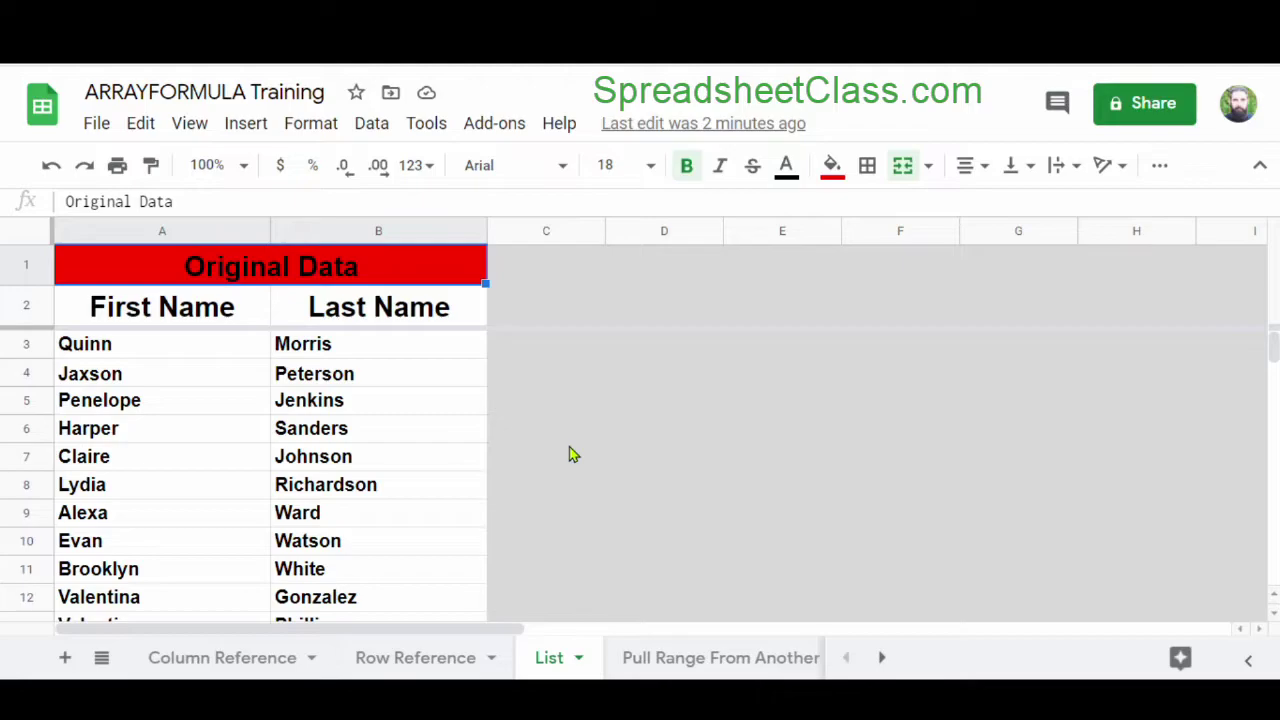
- Go to the Pull Range From Another Tab sheet, where A3 holds =List!A3
click(697, 657)
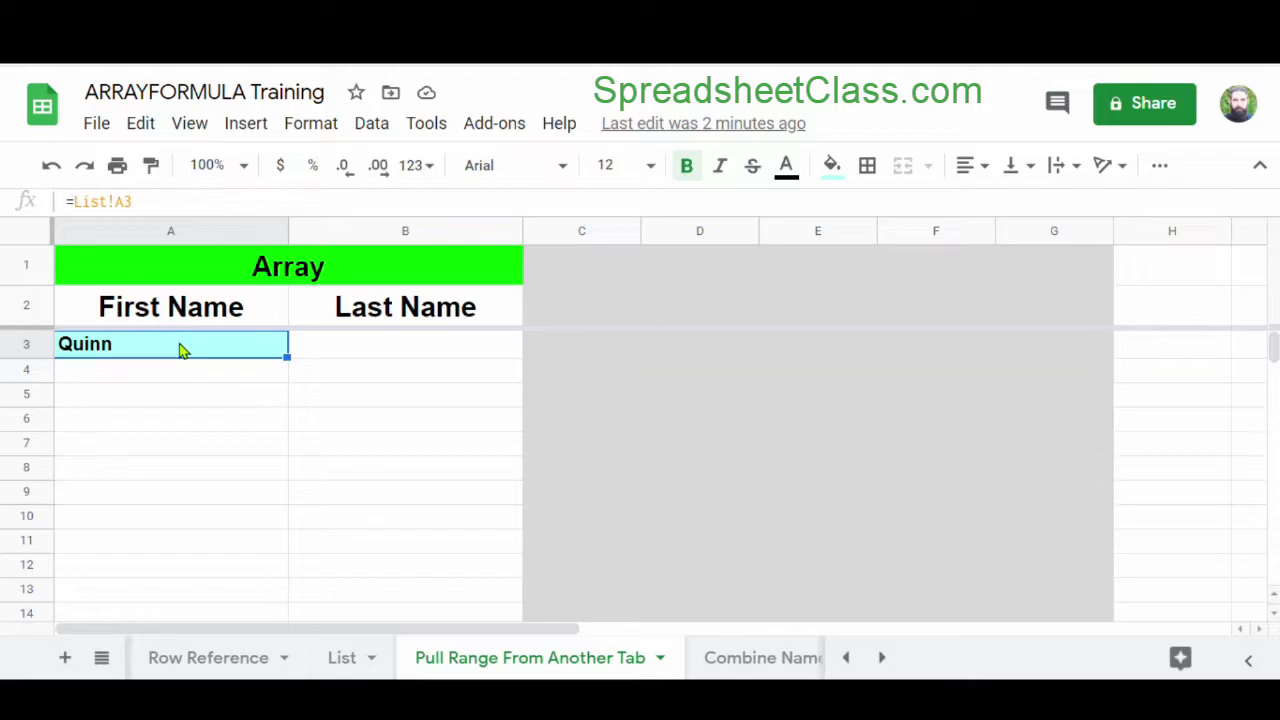
- Begin rewriting A3's formula toward =arrayformula(List!A3:b) to span columns A through B
click(141, 201)
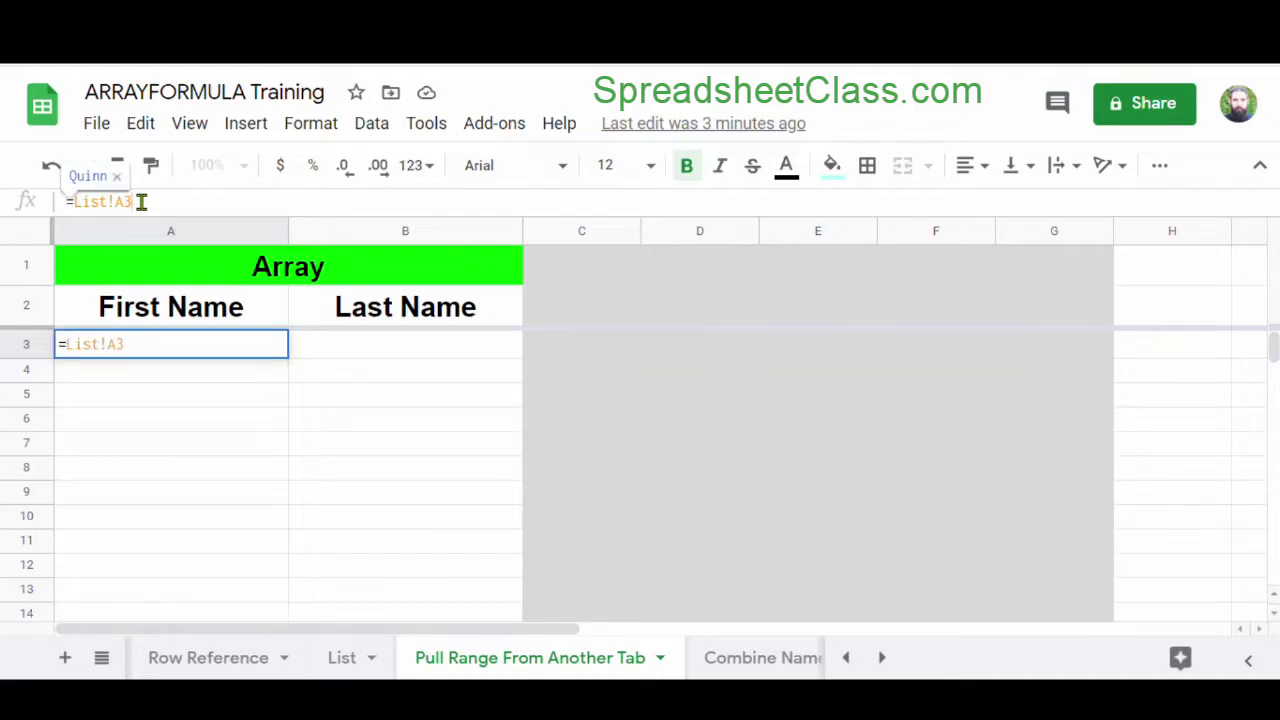
text(:b)
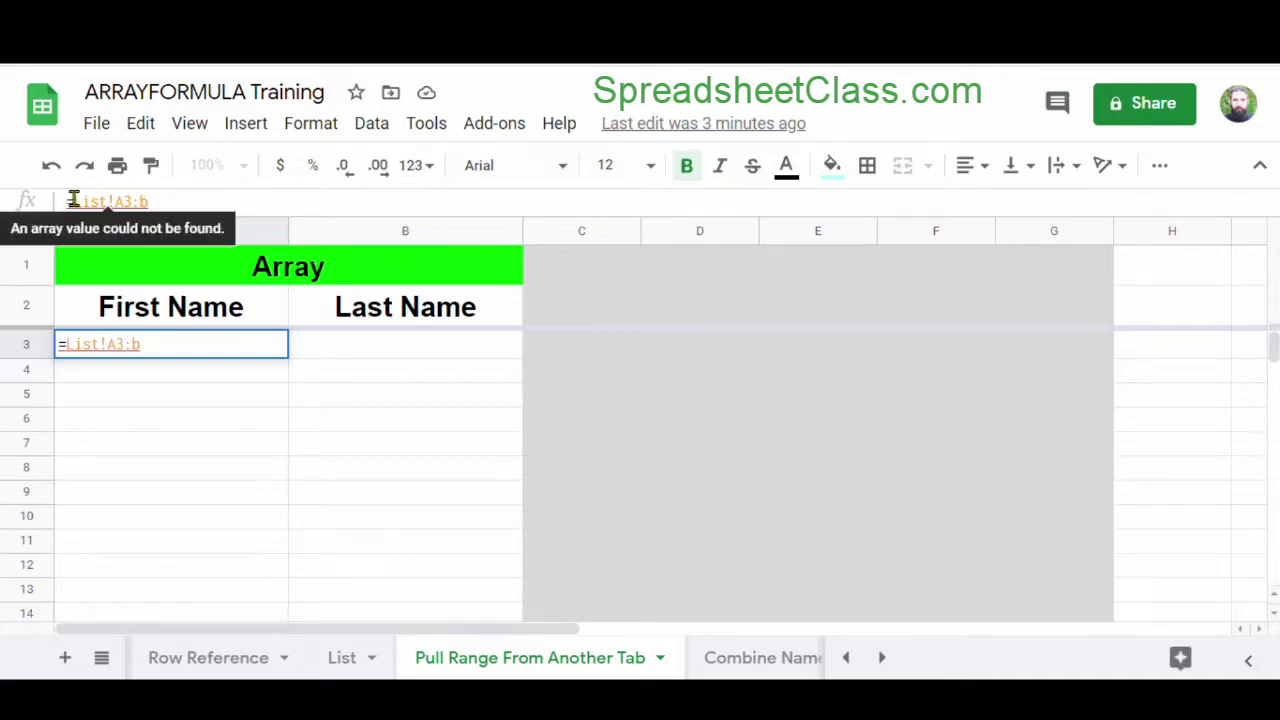
text(arrayformula()
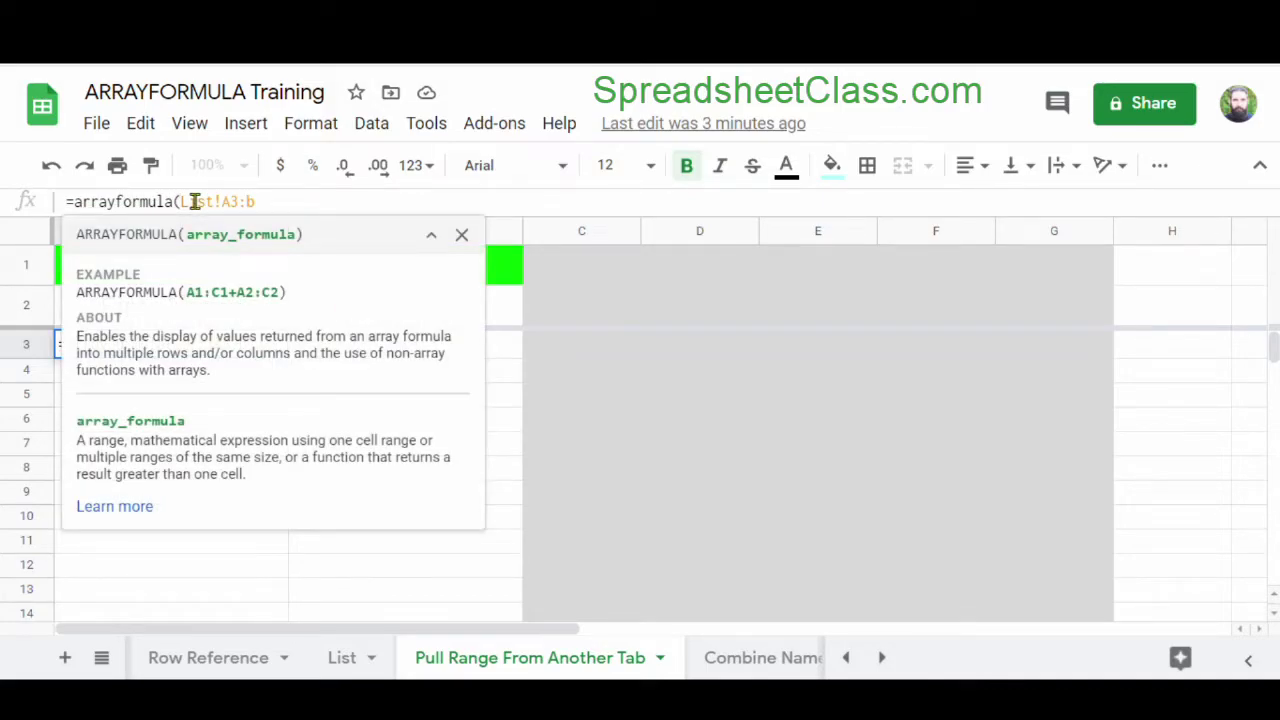
- Commit =arrayformula(List!A3:B) in A3 and reselect A3 to check the pulled names
key(Return)
click(197, 353)
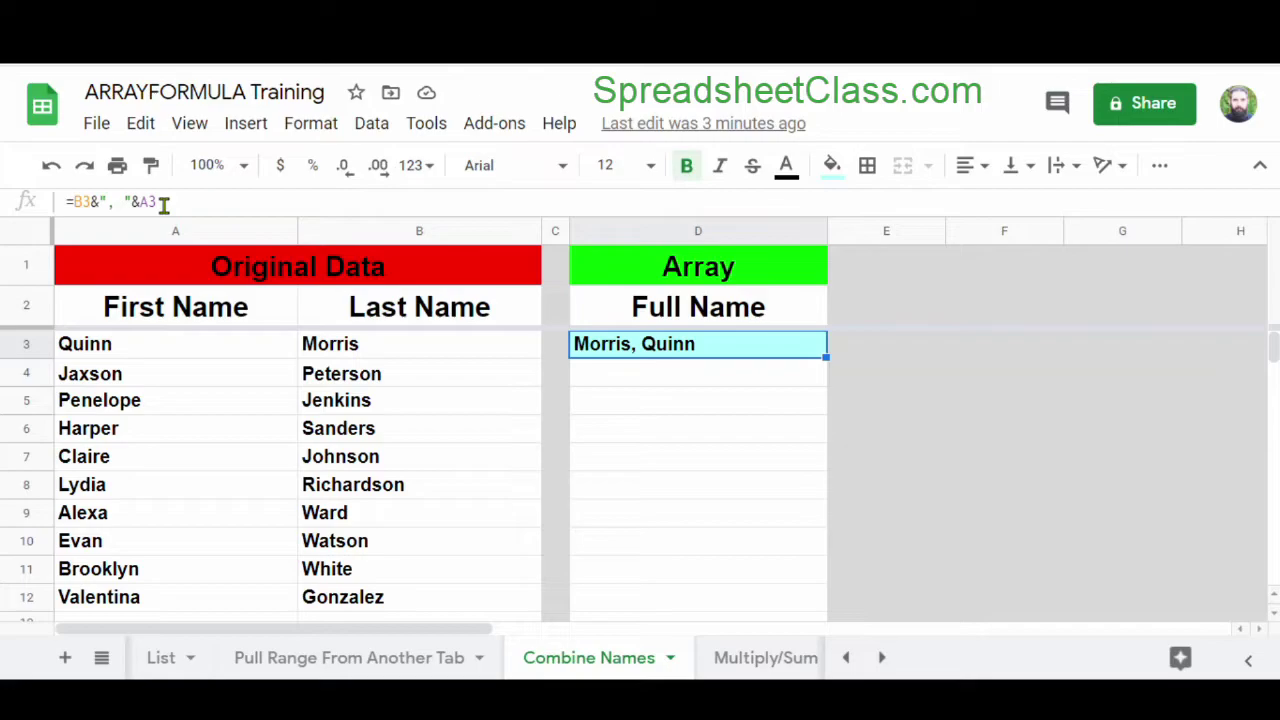
- Rewrite D3 as =arrayformula(B3:B&", "&A3:A) to list all names as Last, First
click(74, 201)
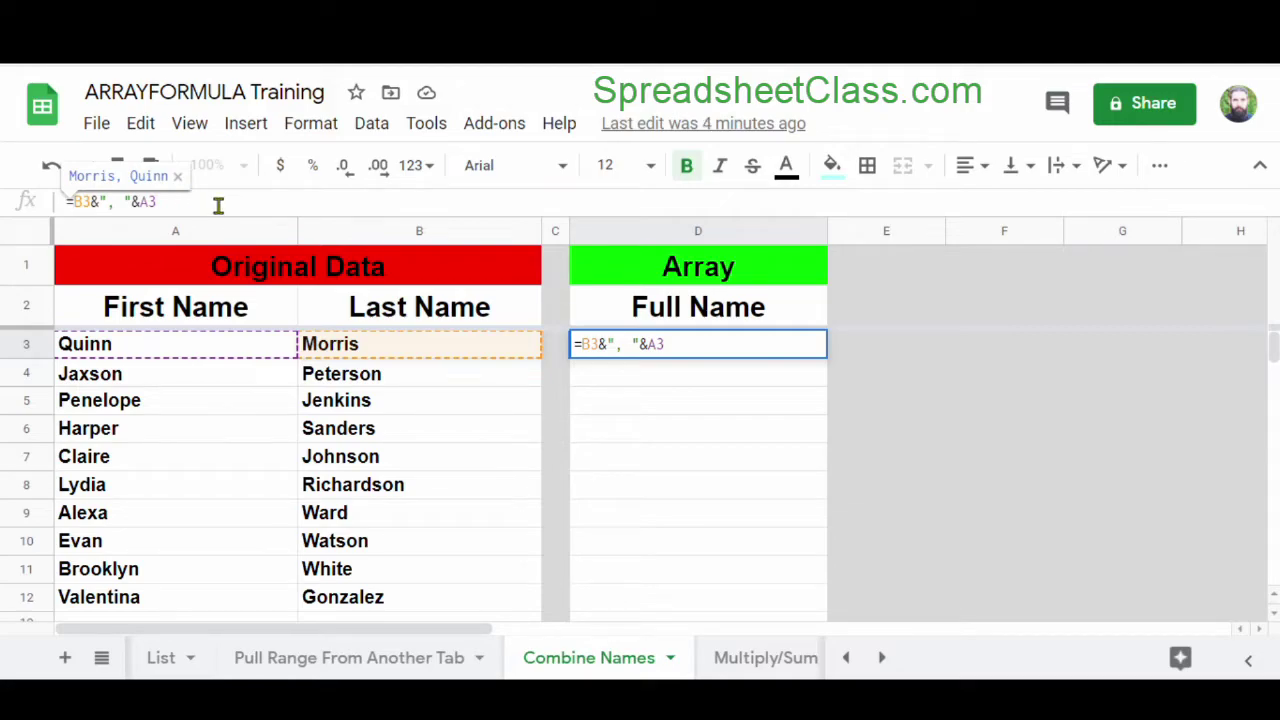
text(arrayformula()
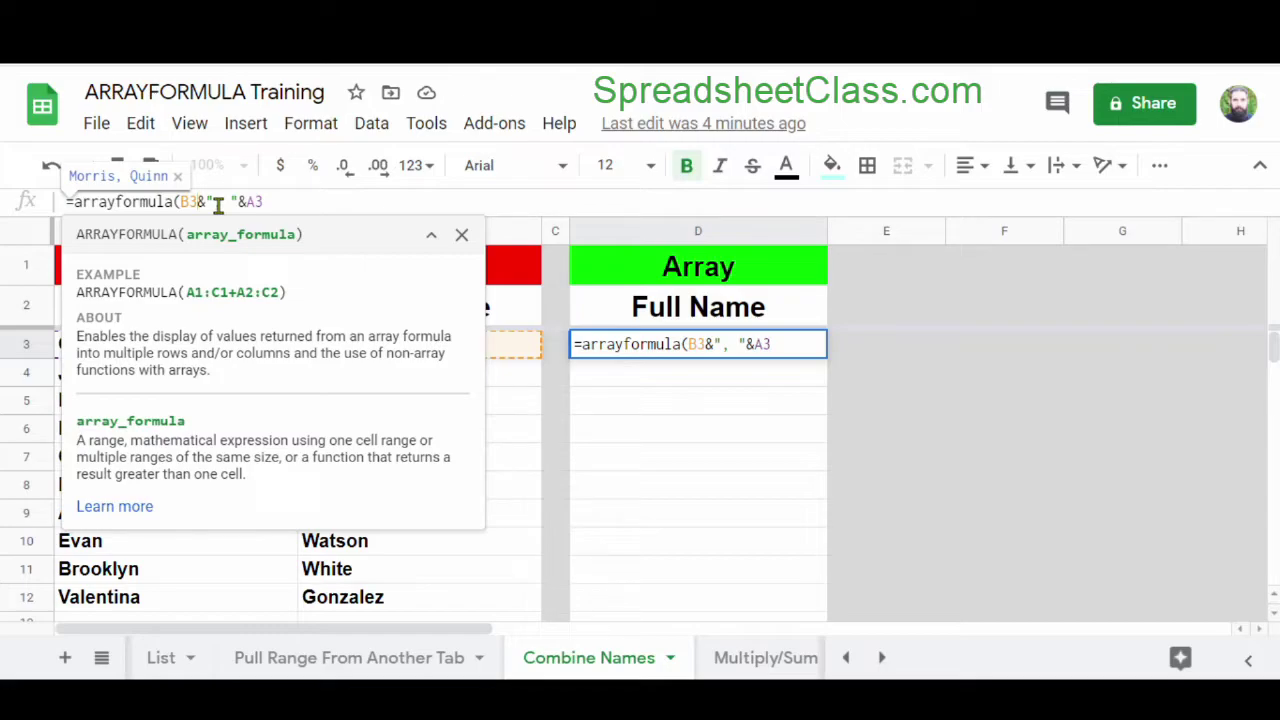
click(210, 203)
text(:b)
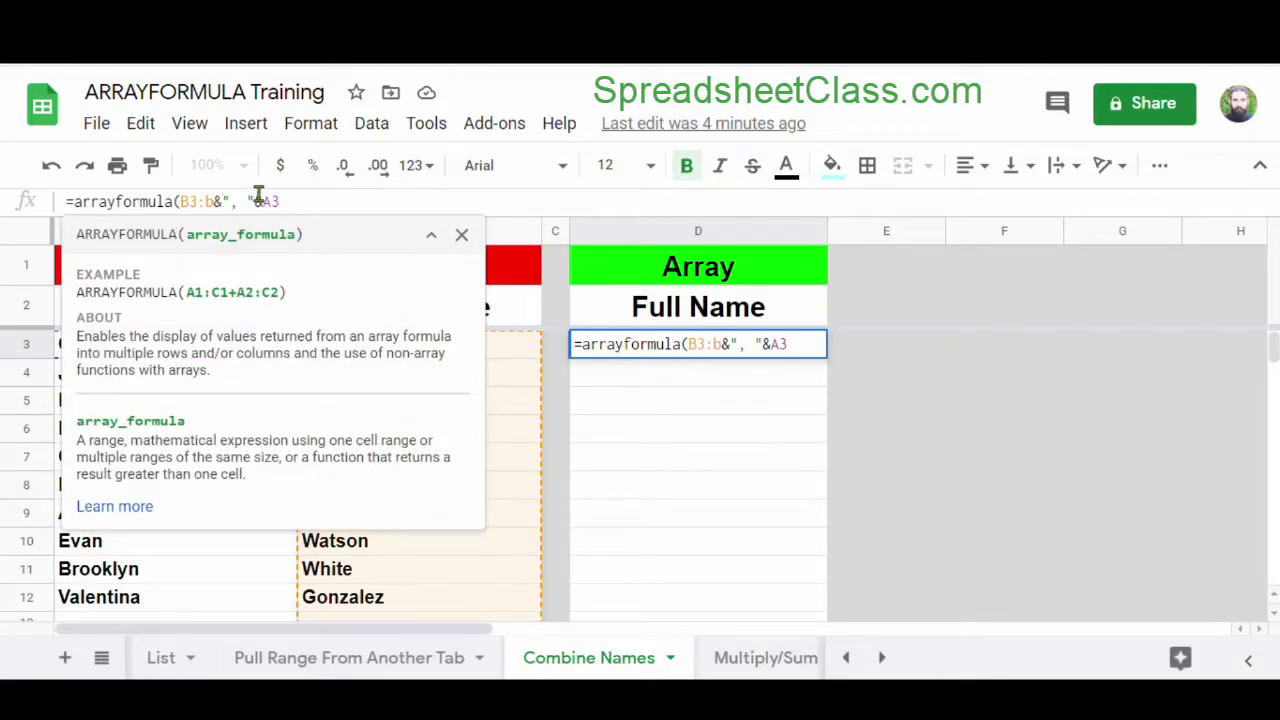
click(298, 201)
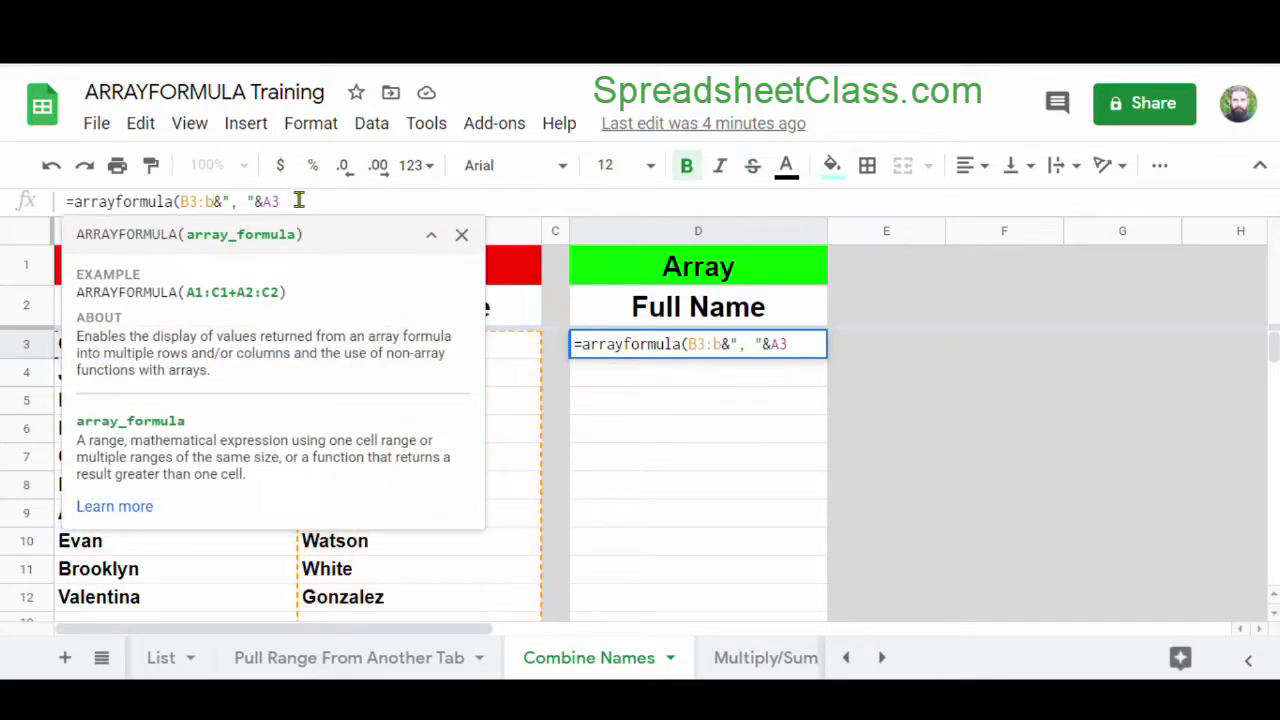
text(:a)
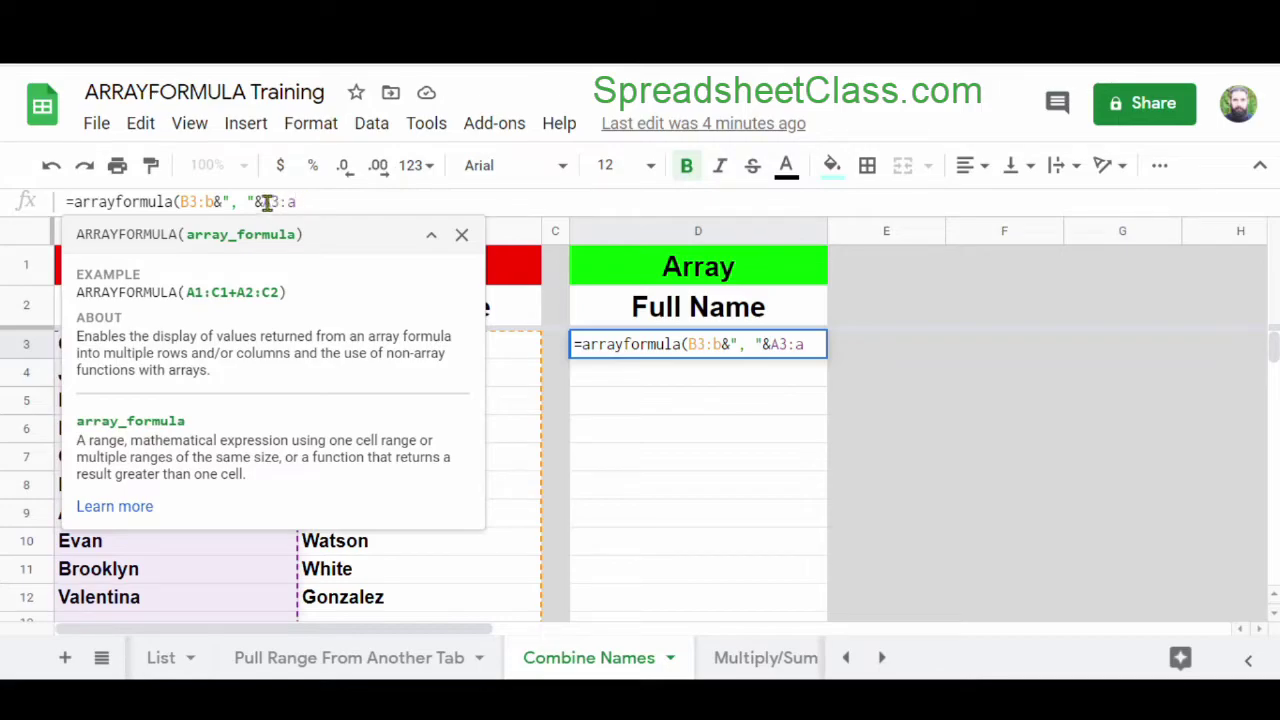
key(Return)
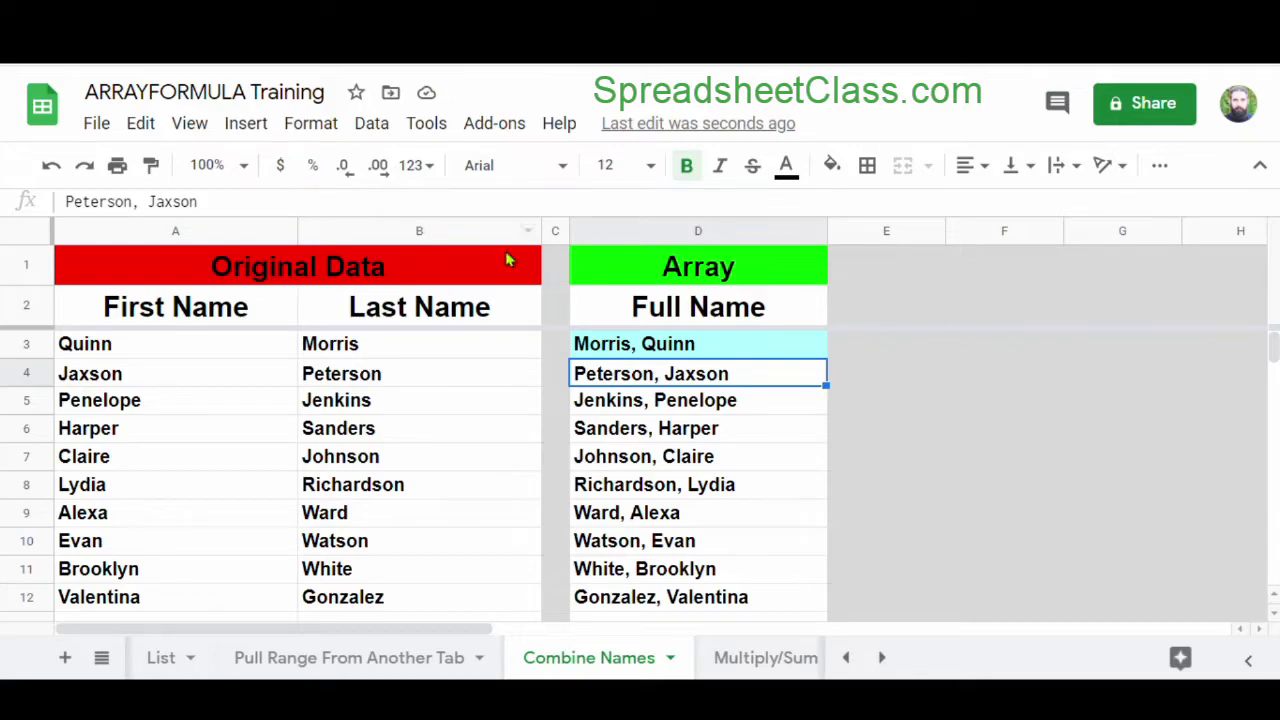
- Reselect D3 on Combine Names, then move to the Multiply/Sum sheet
click(760, 350)
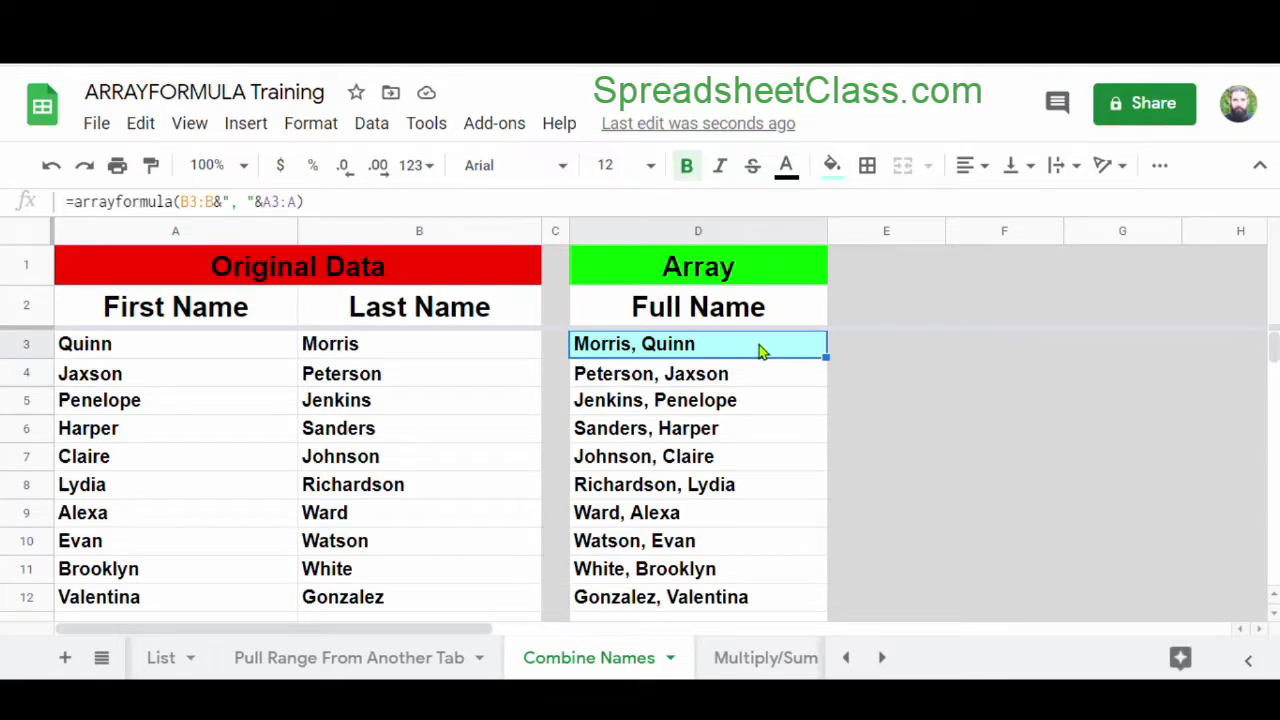
key(ctrl+shift+Page_Down)
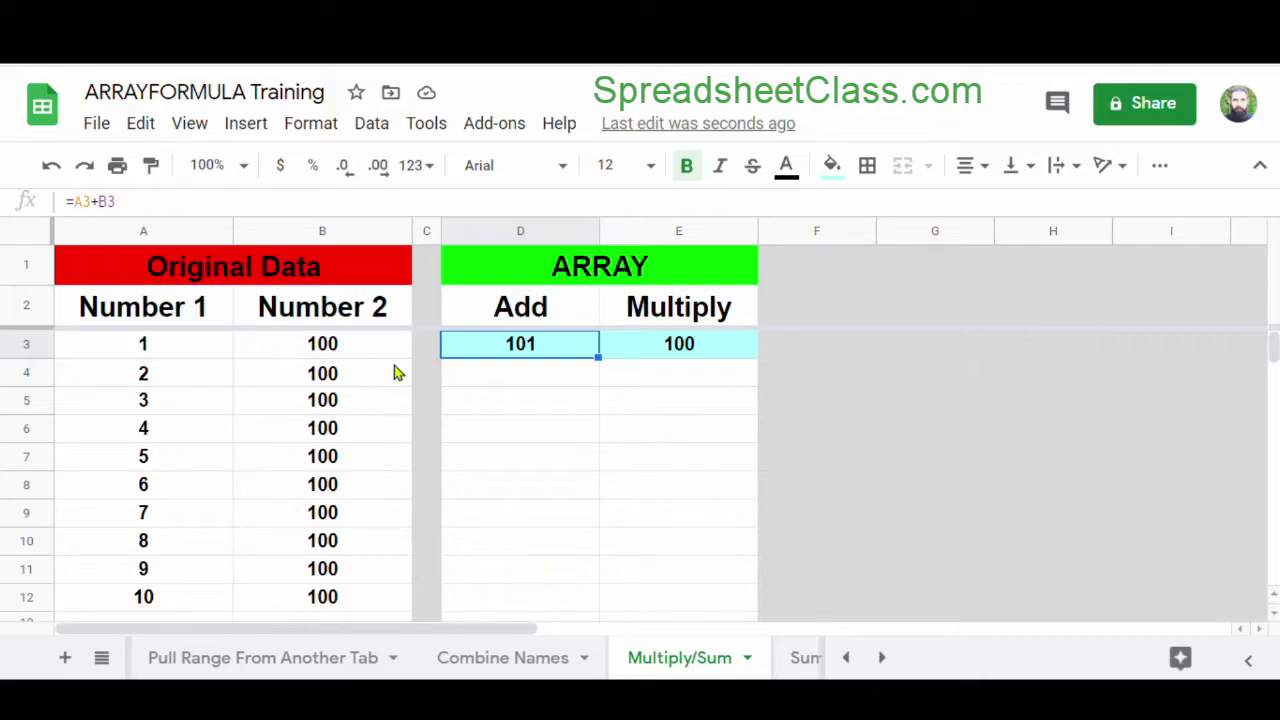
- Change D3 to =arrayformula(A3:A+B3:B) so the Add column shows 101 through 110
click(75, 201)
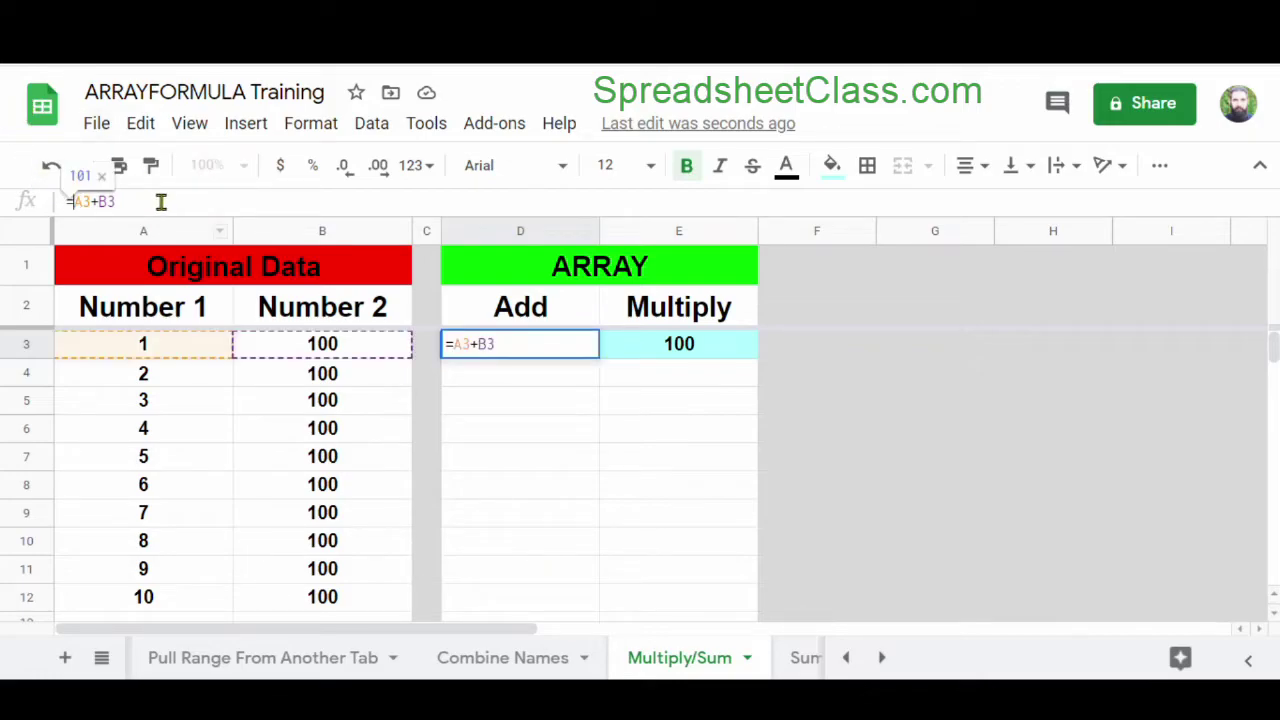
text(arrayformula(A3)
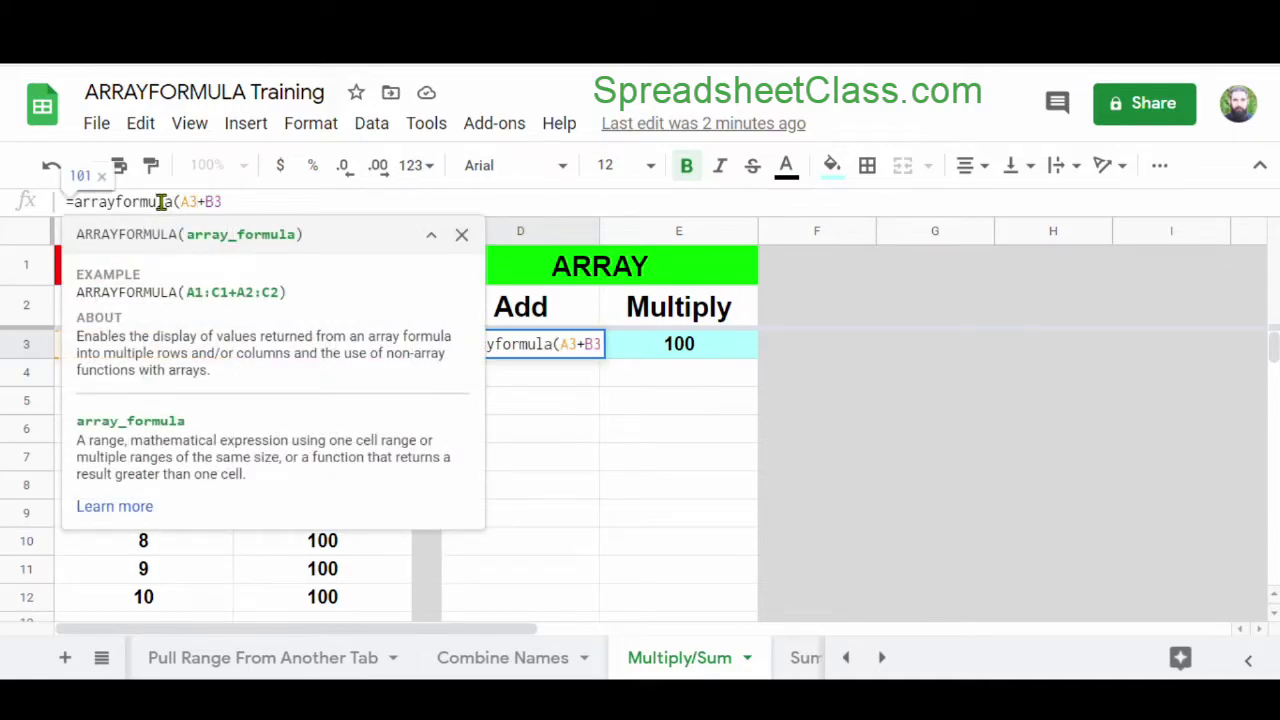
text(:a)
key(Right)
key(Right)
key(Right)
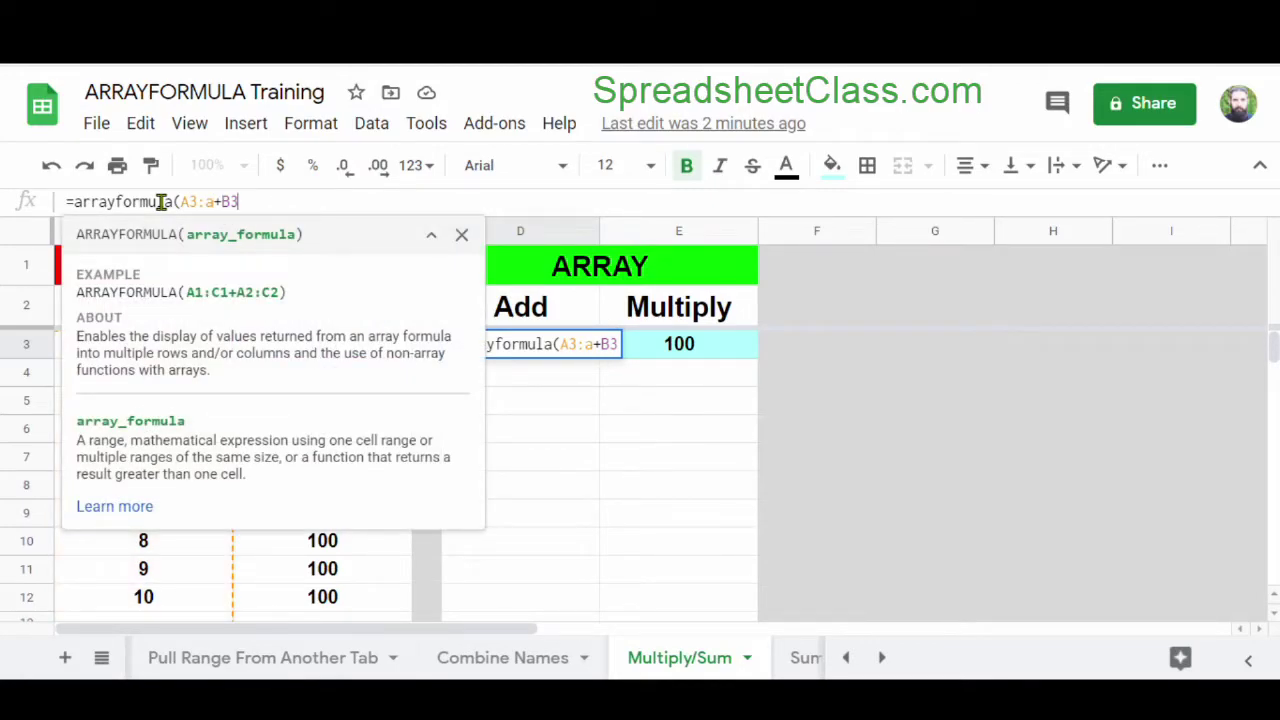
text(:b)
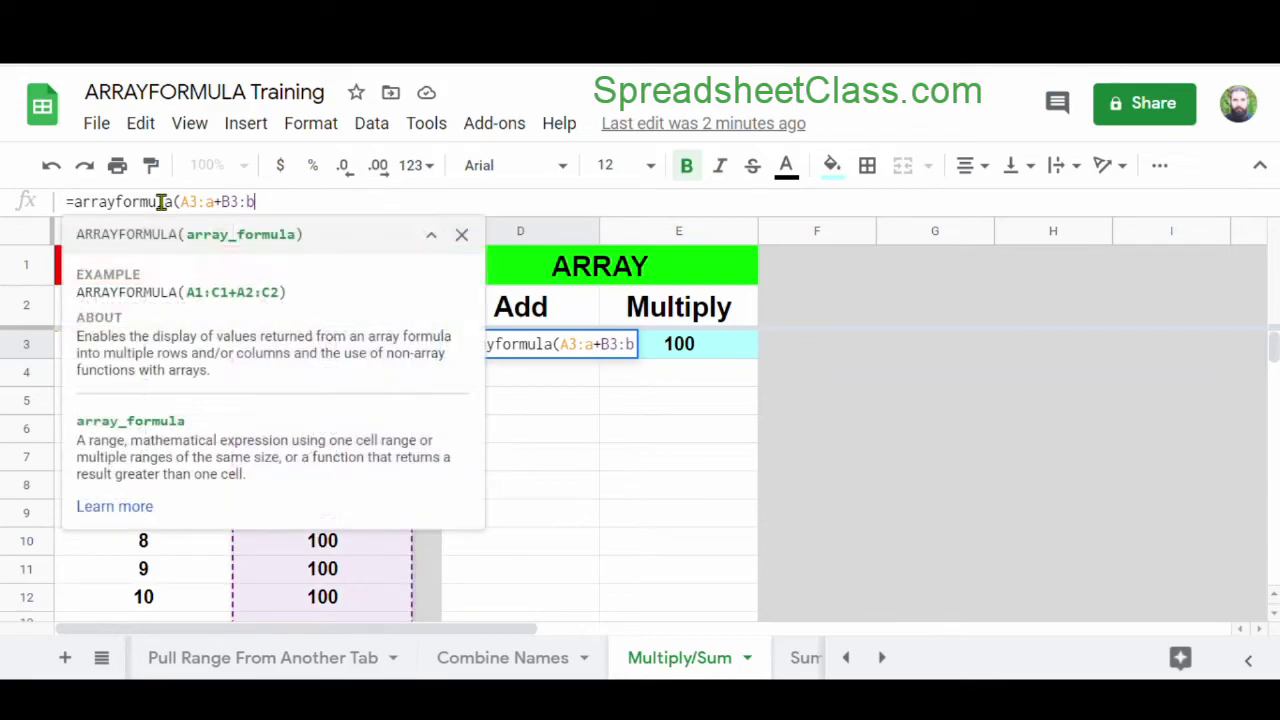
key(Return)
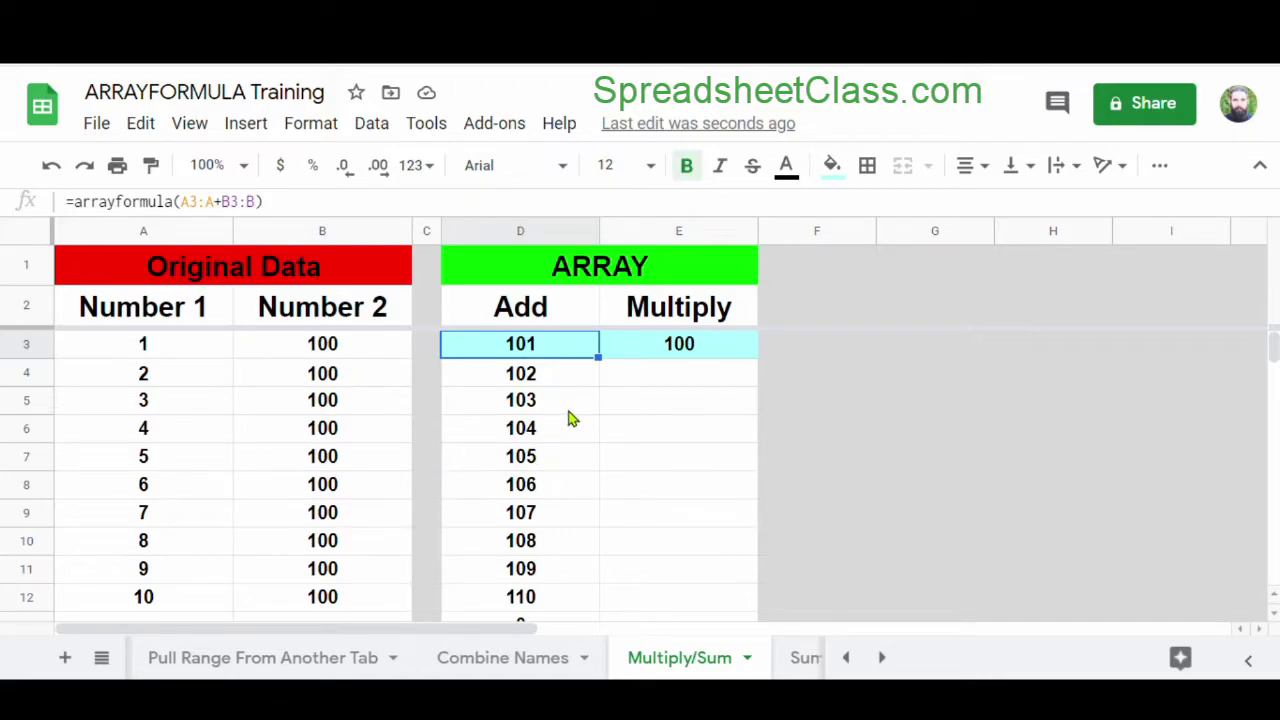
click(645, 356)
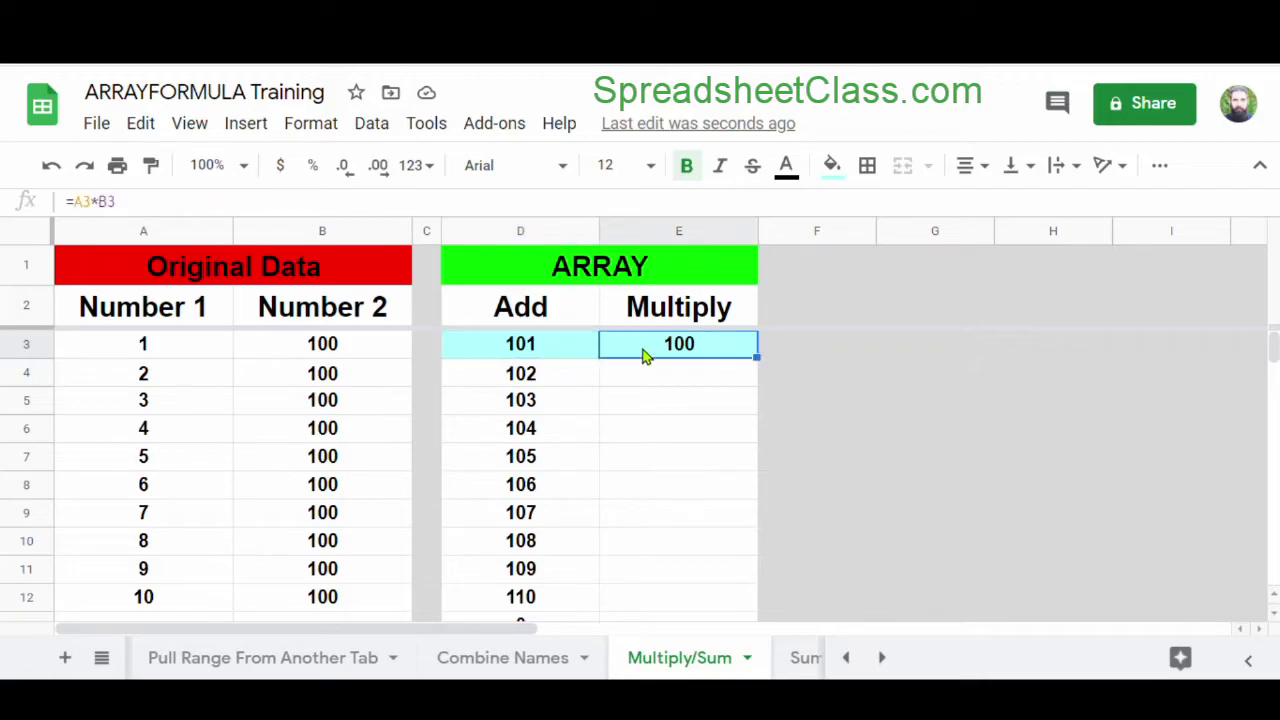
- Change E3 to =arrayformula(A3:A*B3:B) so the Multiply column shows 100 through 1000
click(72, 201)
text(arrayformula(A3:a)
key(Right)
key(Right)
key(Right)
text(:b)
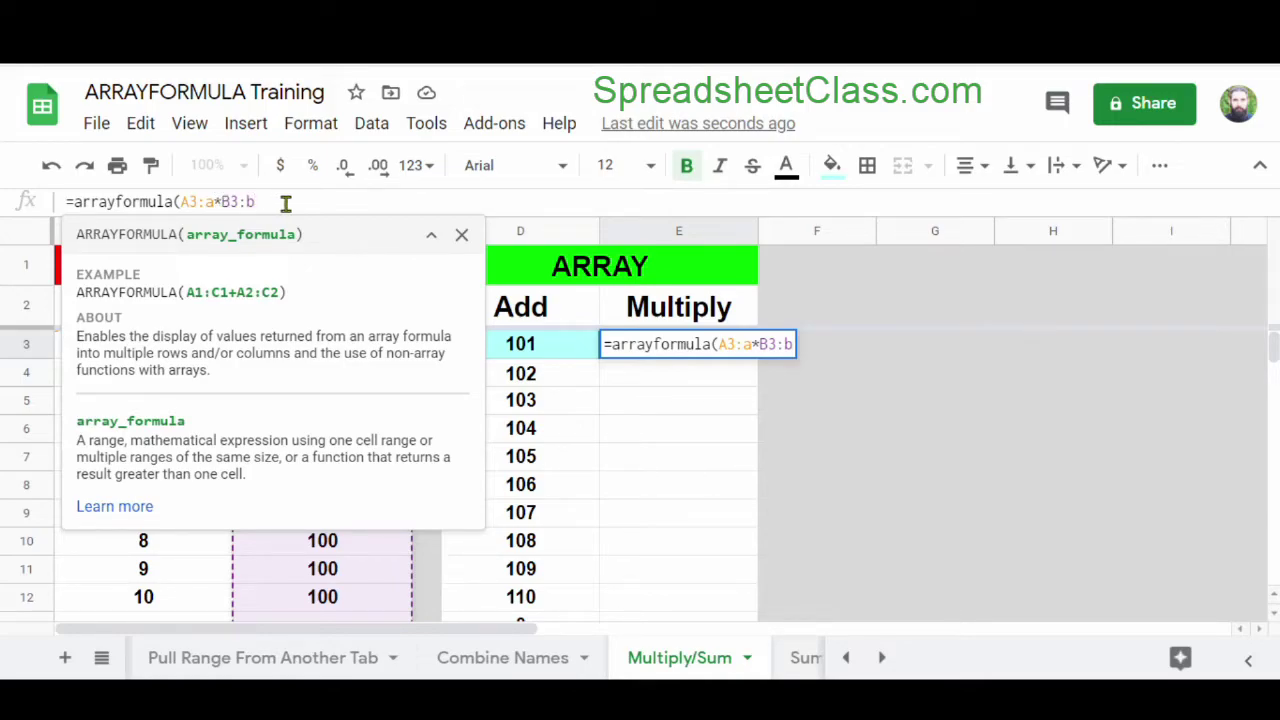
key(Return)
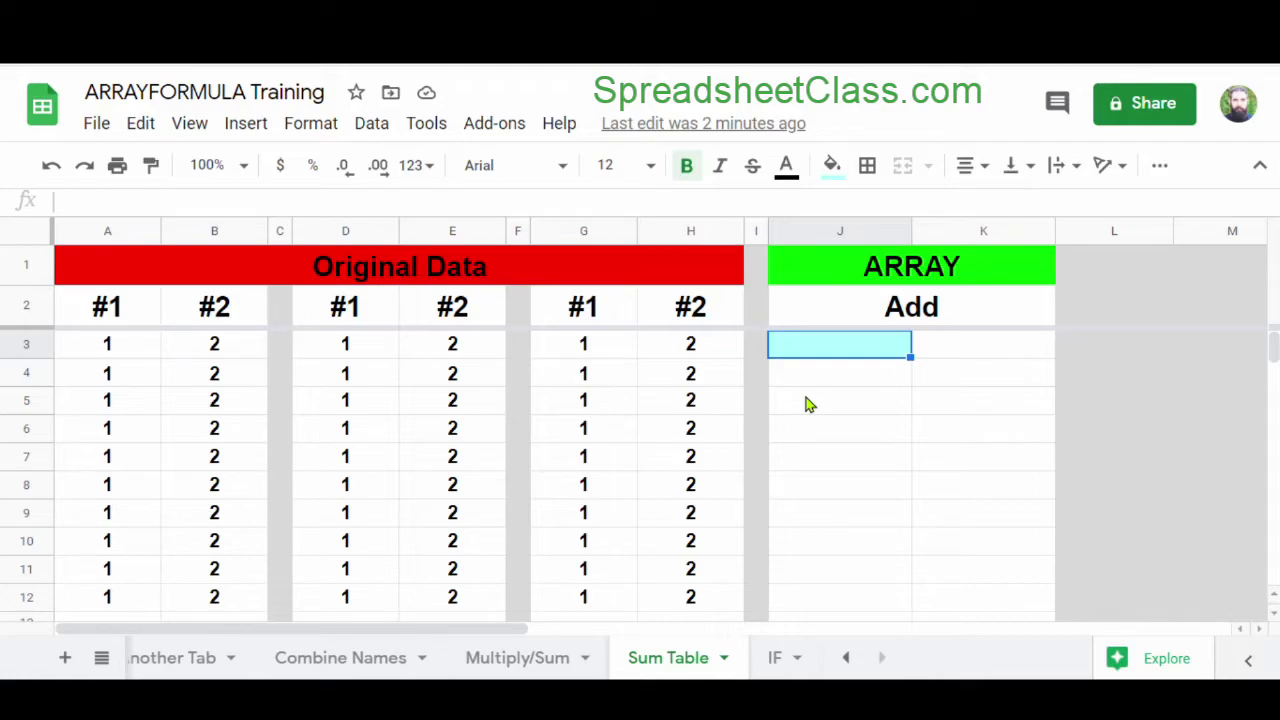
- Enter =arrayformula(a3:b+d3:e+g3:h) in J3 so columns J and K fill with 3s and 6s
text(=array)
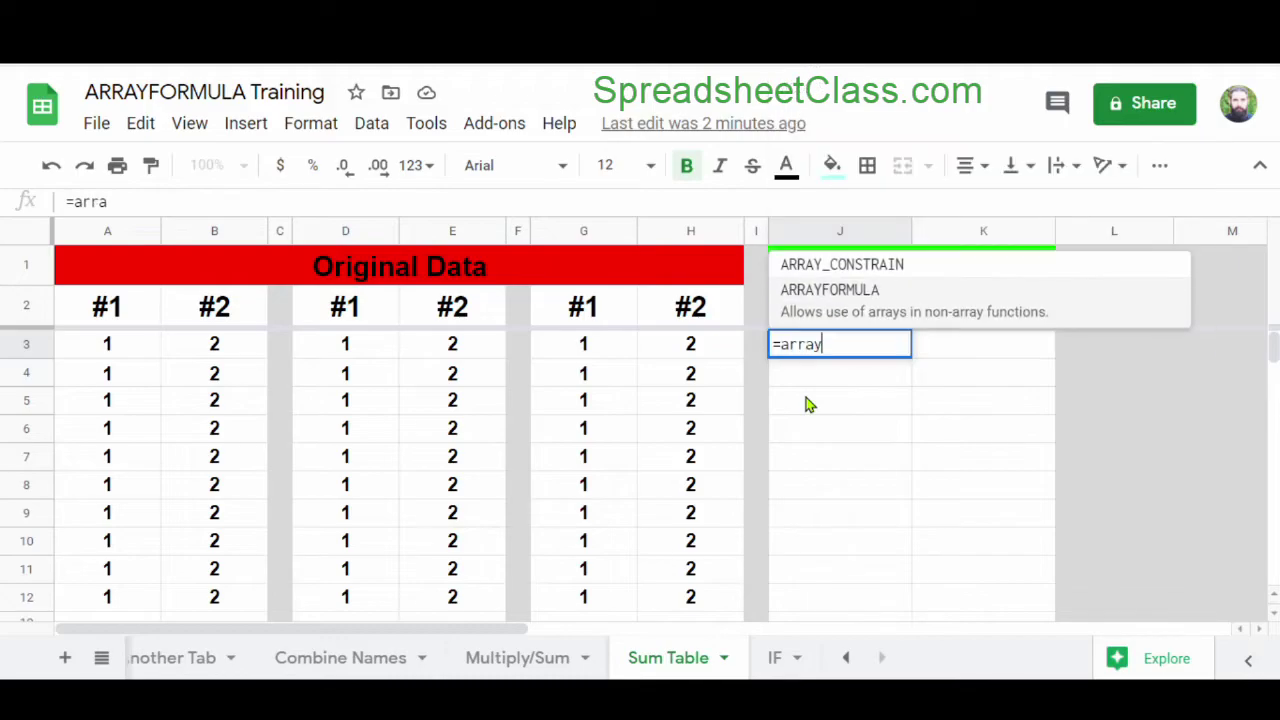
text(formula()
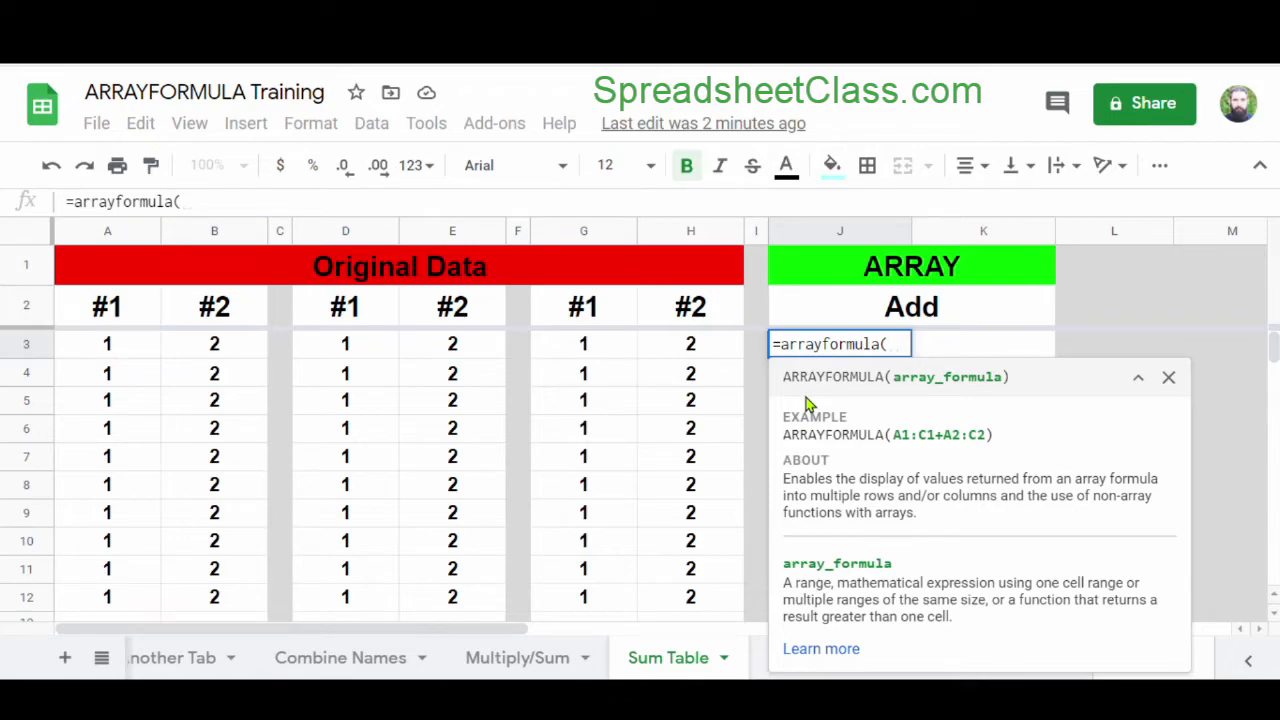
text(a3:b)
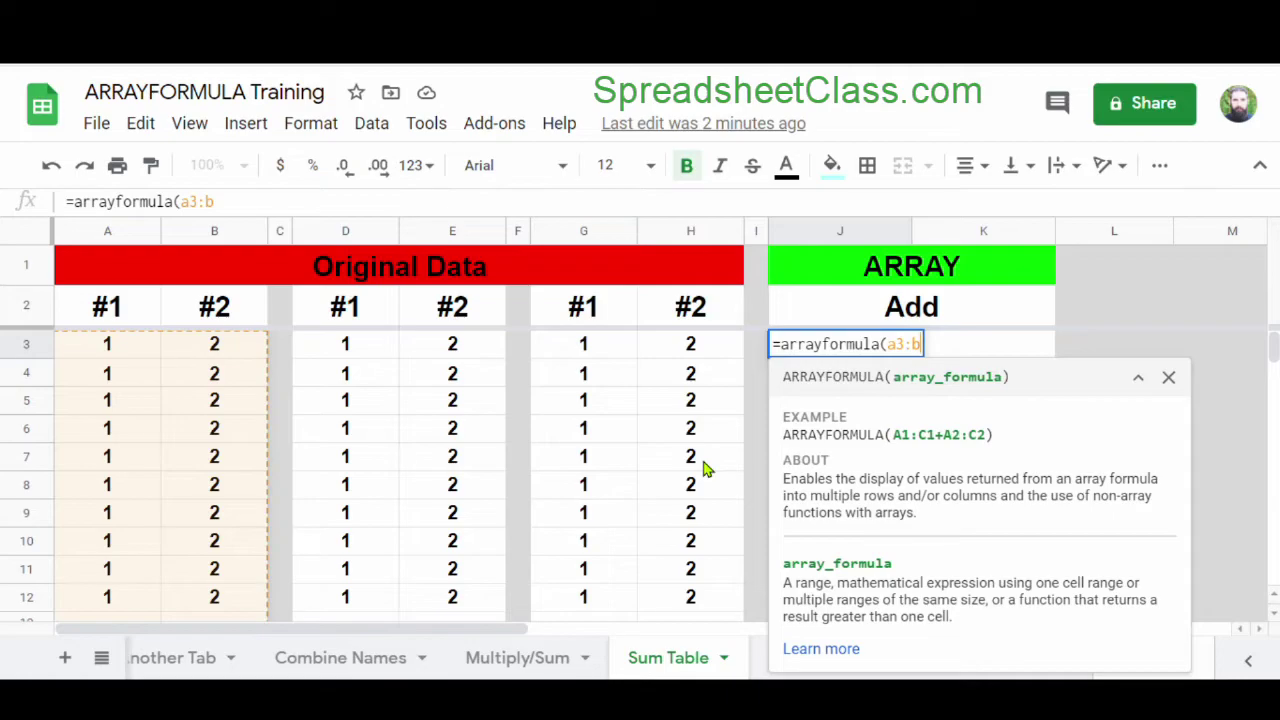
text(+d)
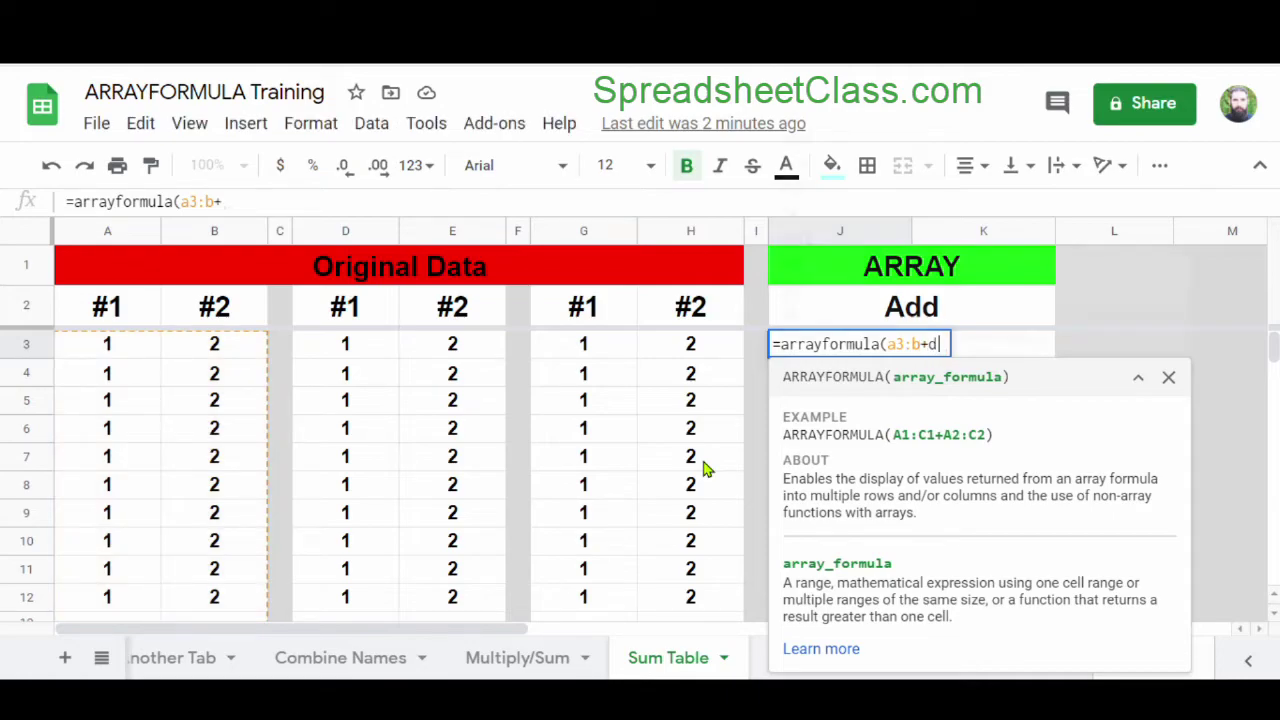
text(3:e)
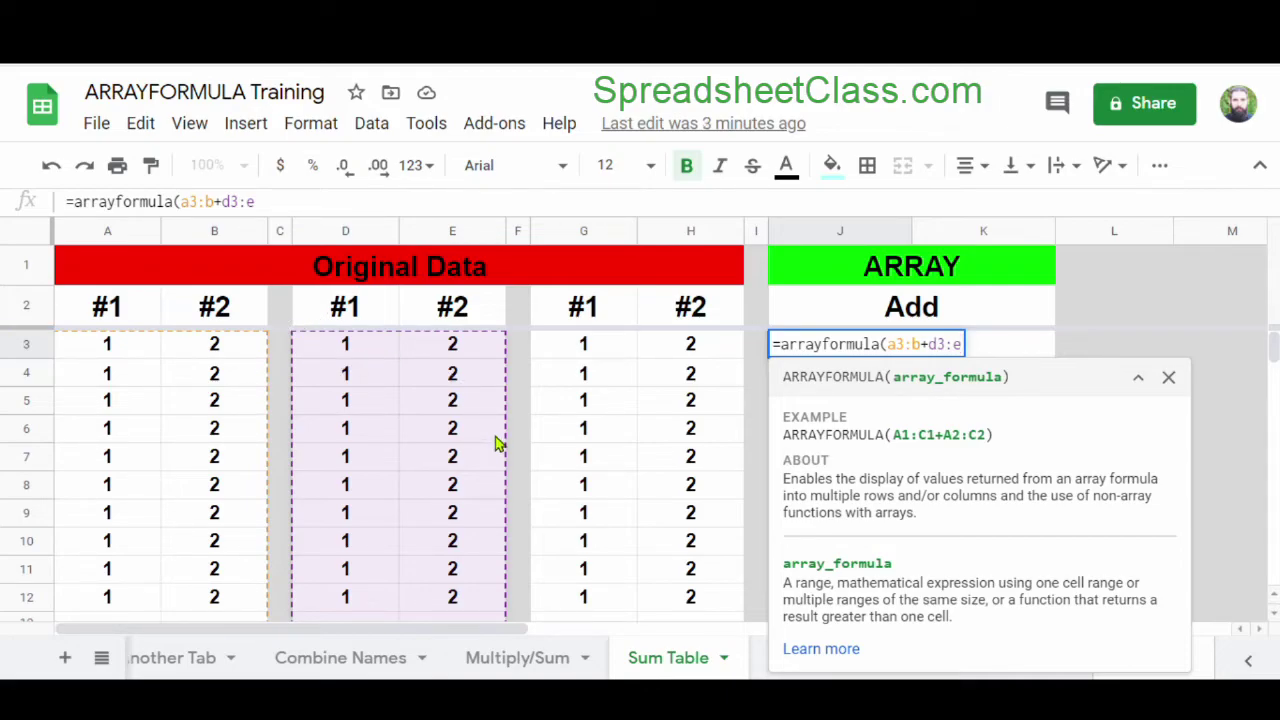
text(+)
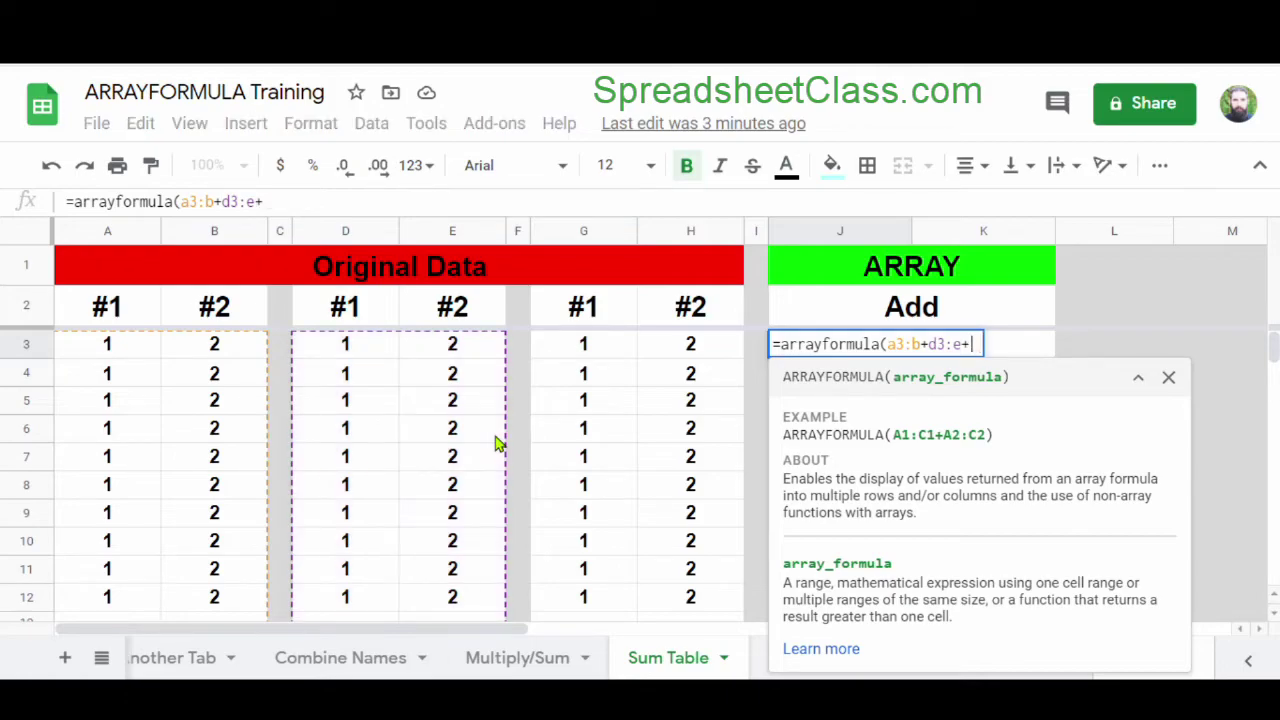
text(g3)
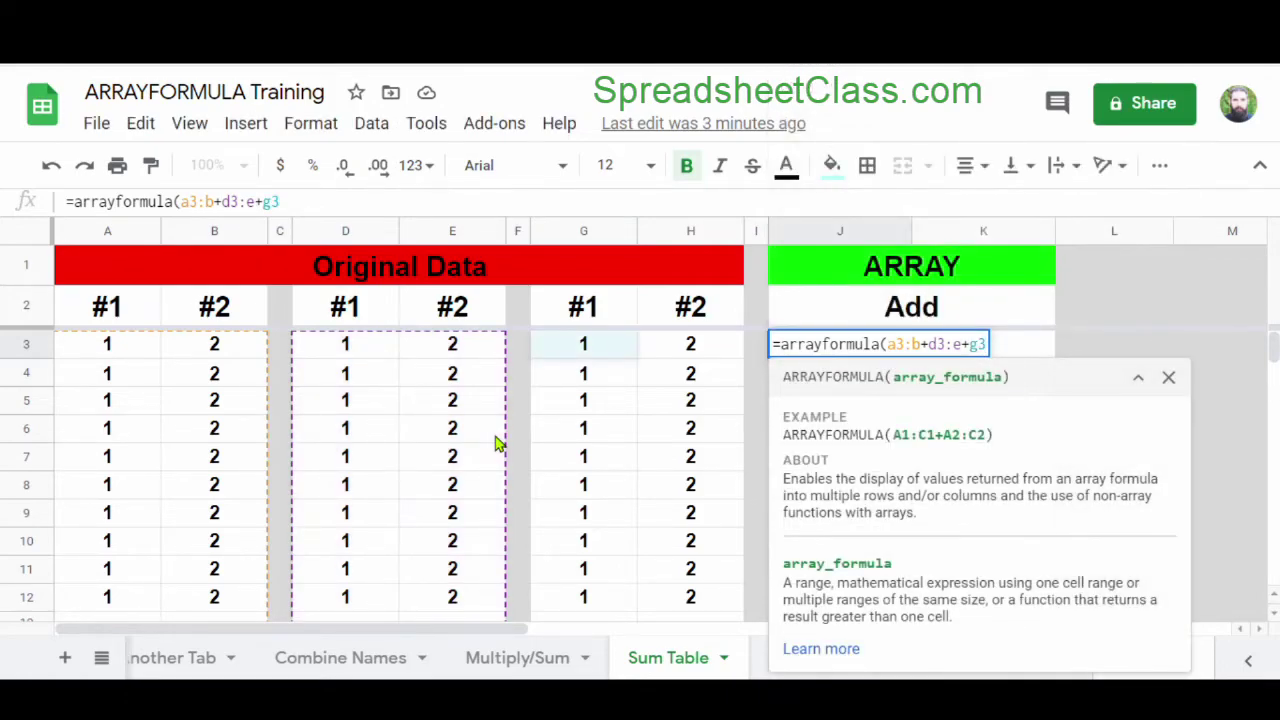
text(:h)
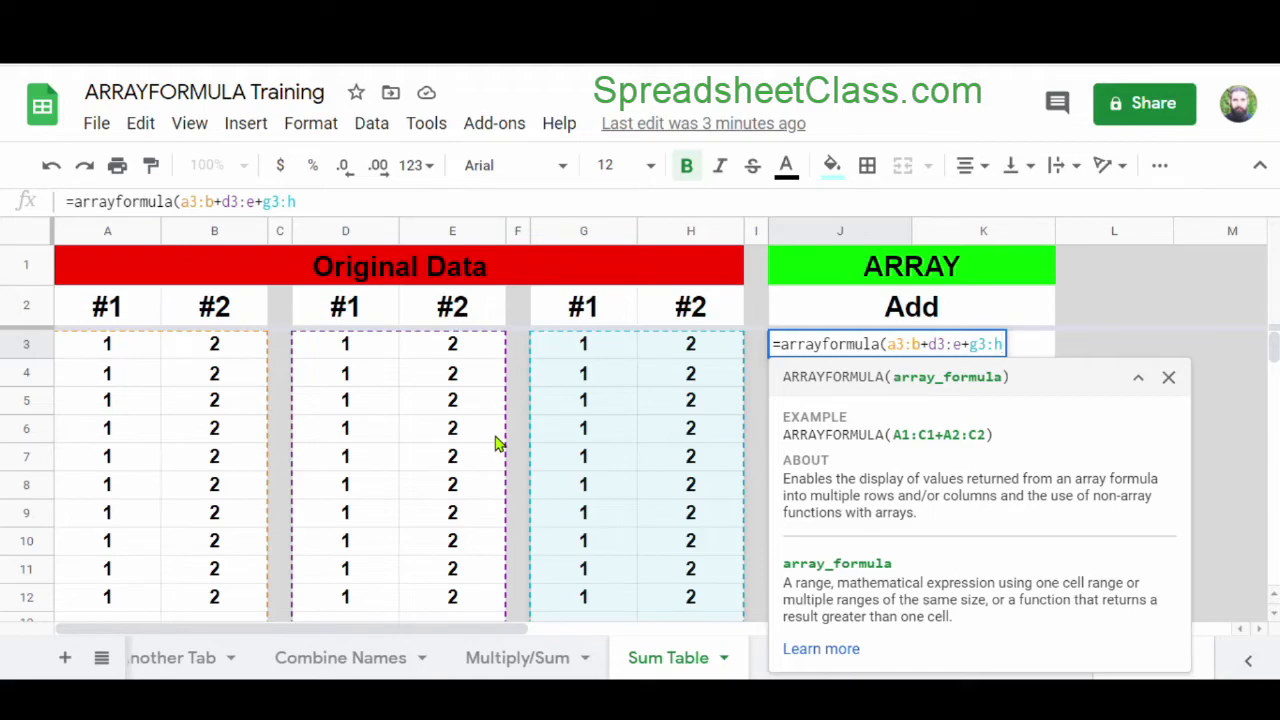
key(Return)
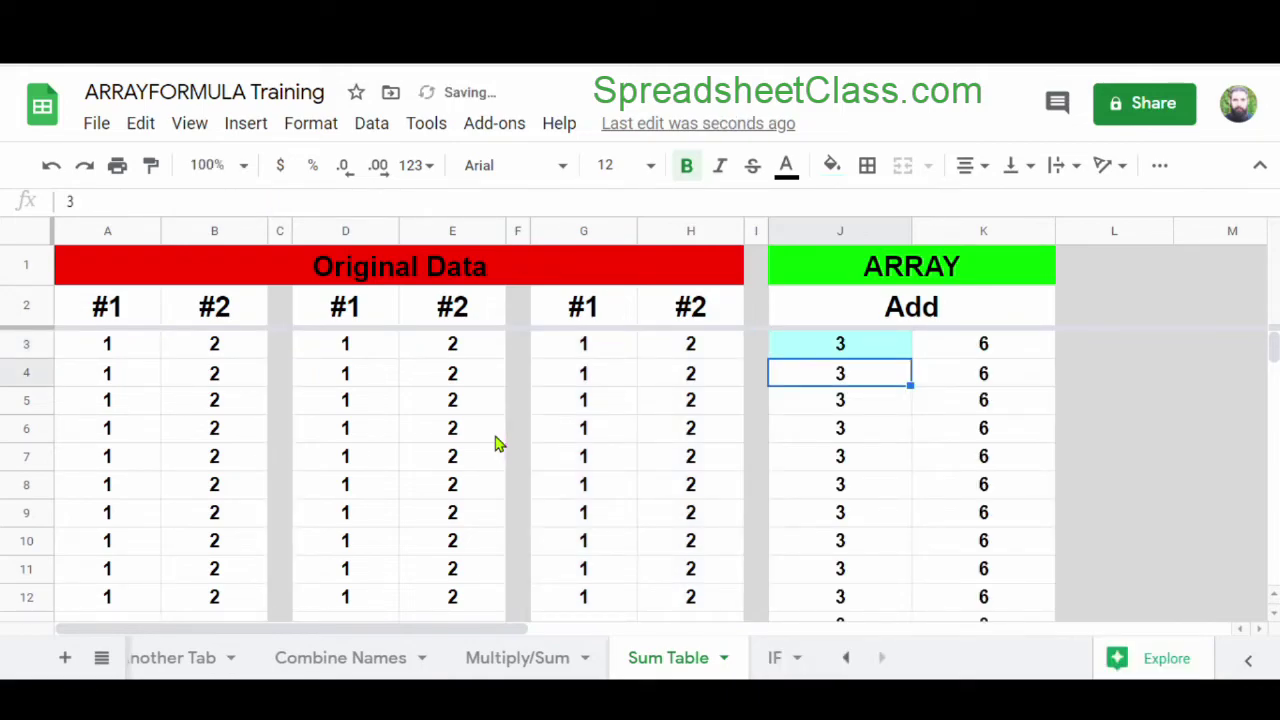
key(Up)
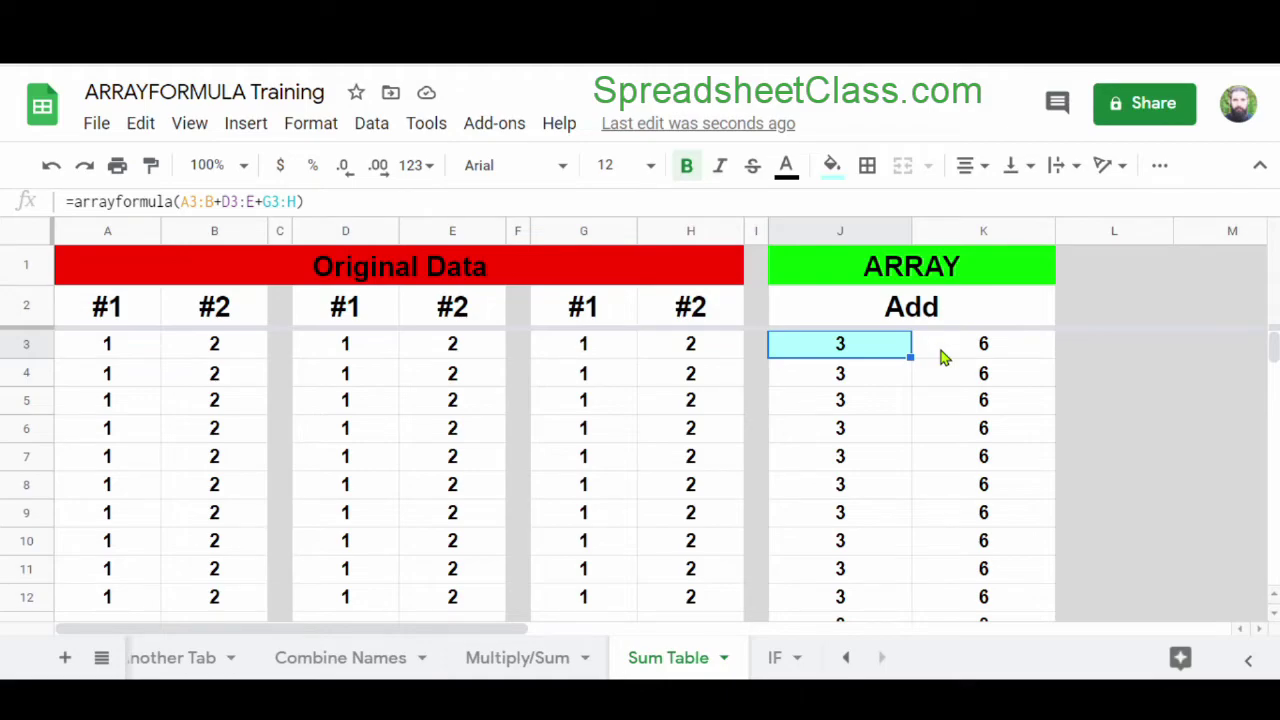
- Go to the IF tab holding the student grades data
click(775, 657)
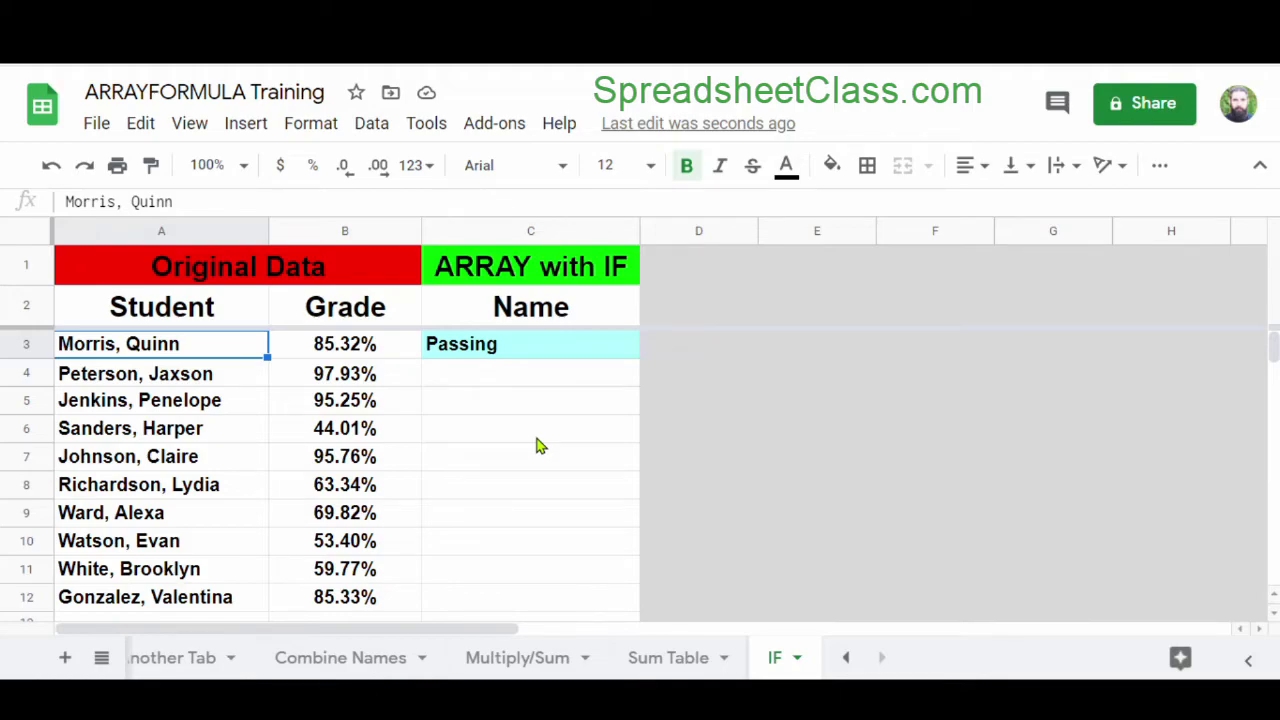
- Select C3 to inspect its =IF(B3>0.6,"Passing","Fail") formula
click(567, 360)
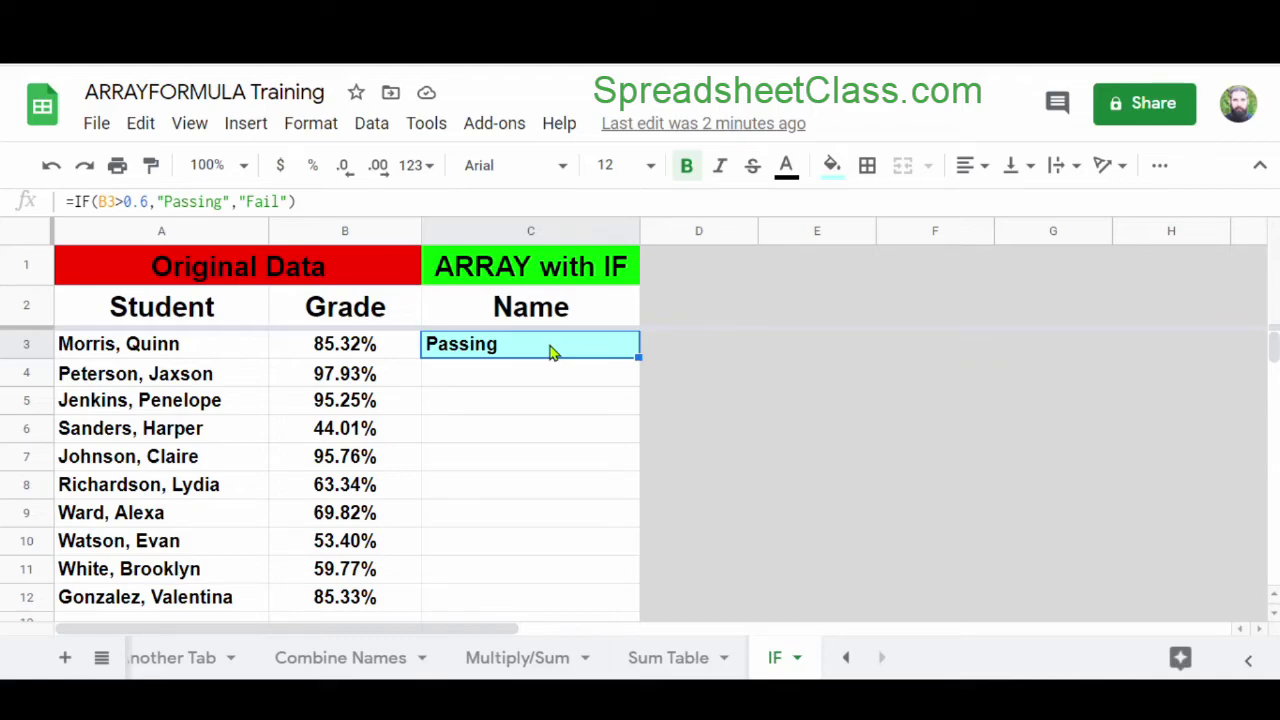
- Change C3 to =arrayformula(IF(B3:B>0.6,"Passing","Fail")) so every student gets Passing or Fail
click(75, 201)
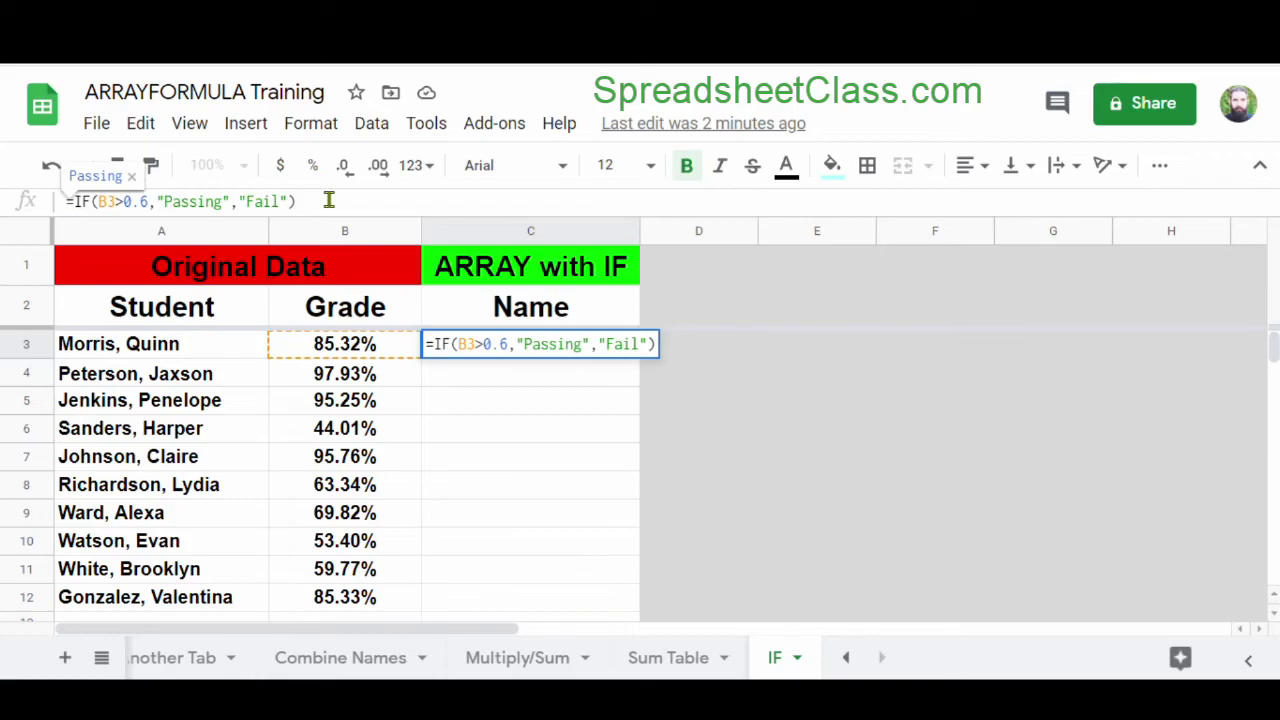
text(arrayfo)
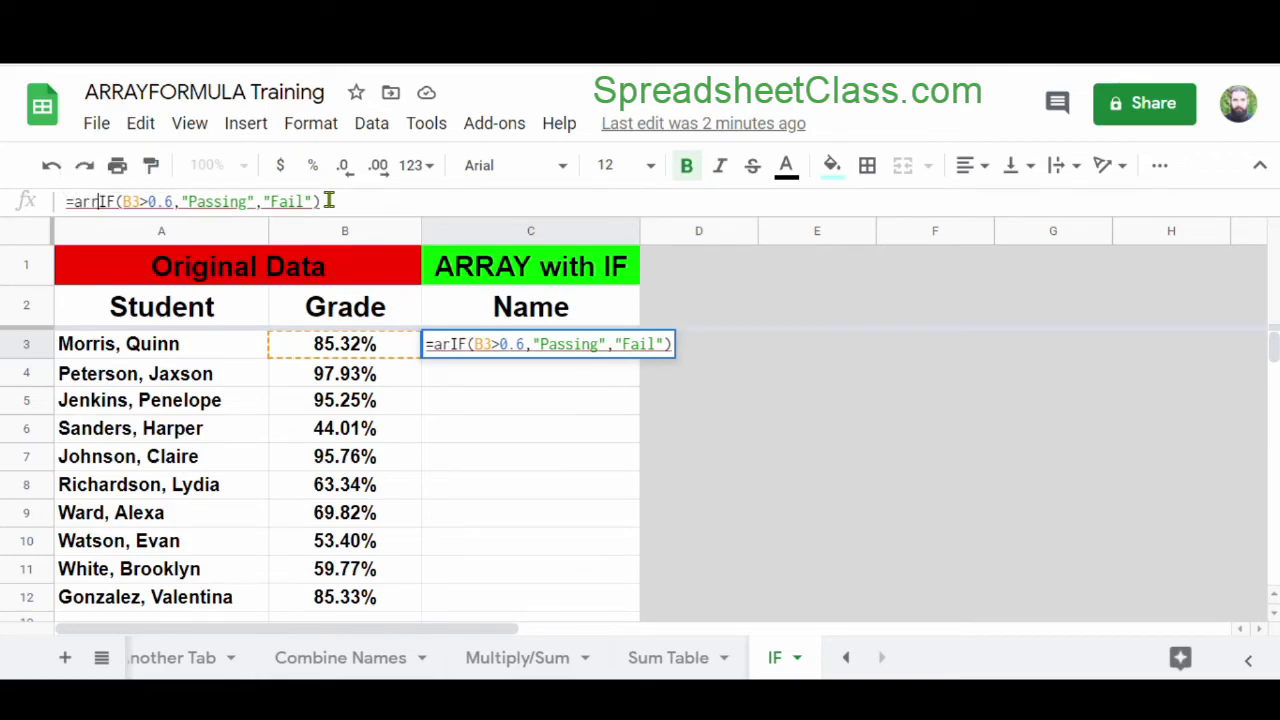
text(rmula()
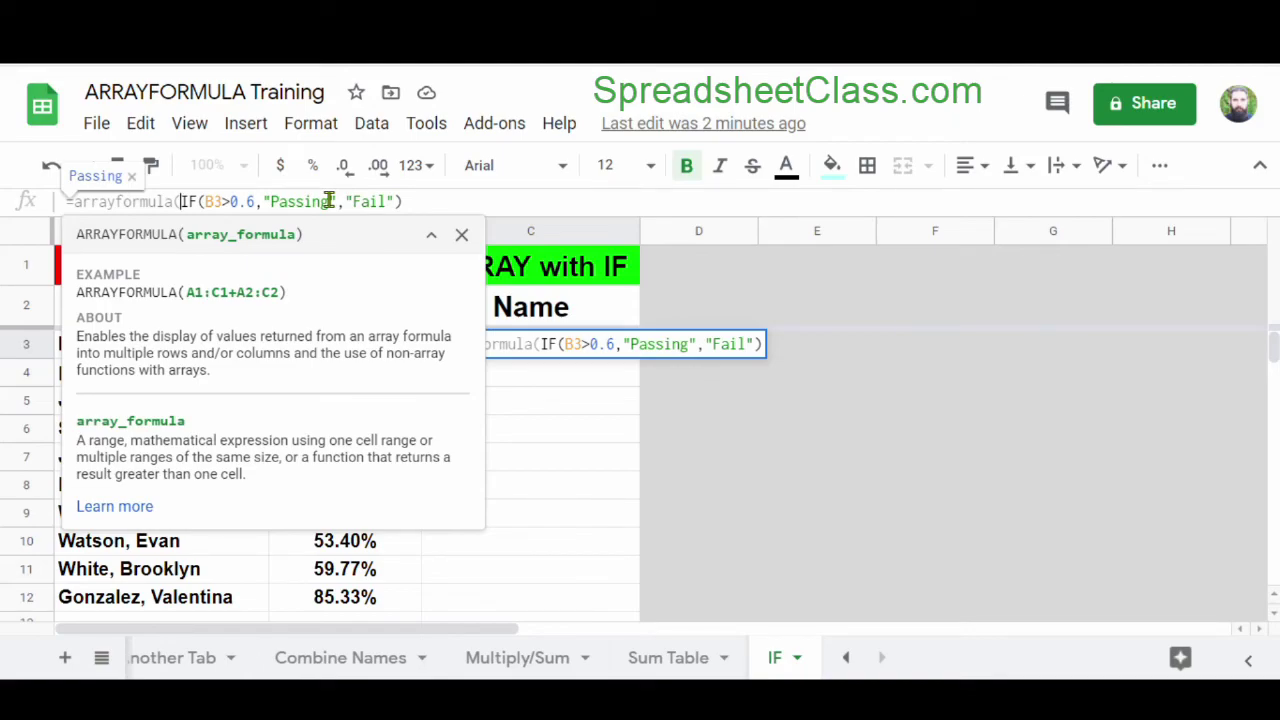
click(222, 201)
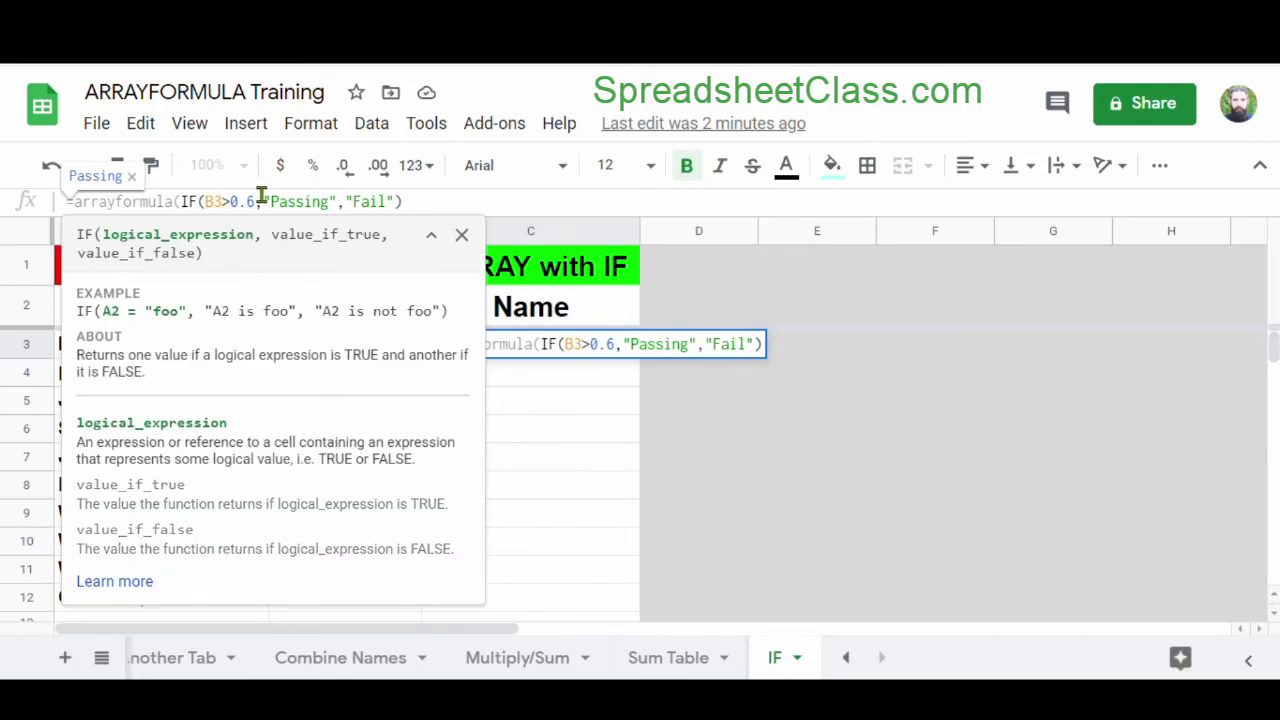
text(:b)
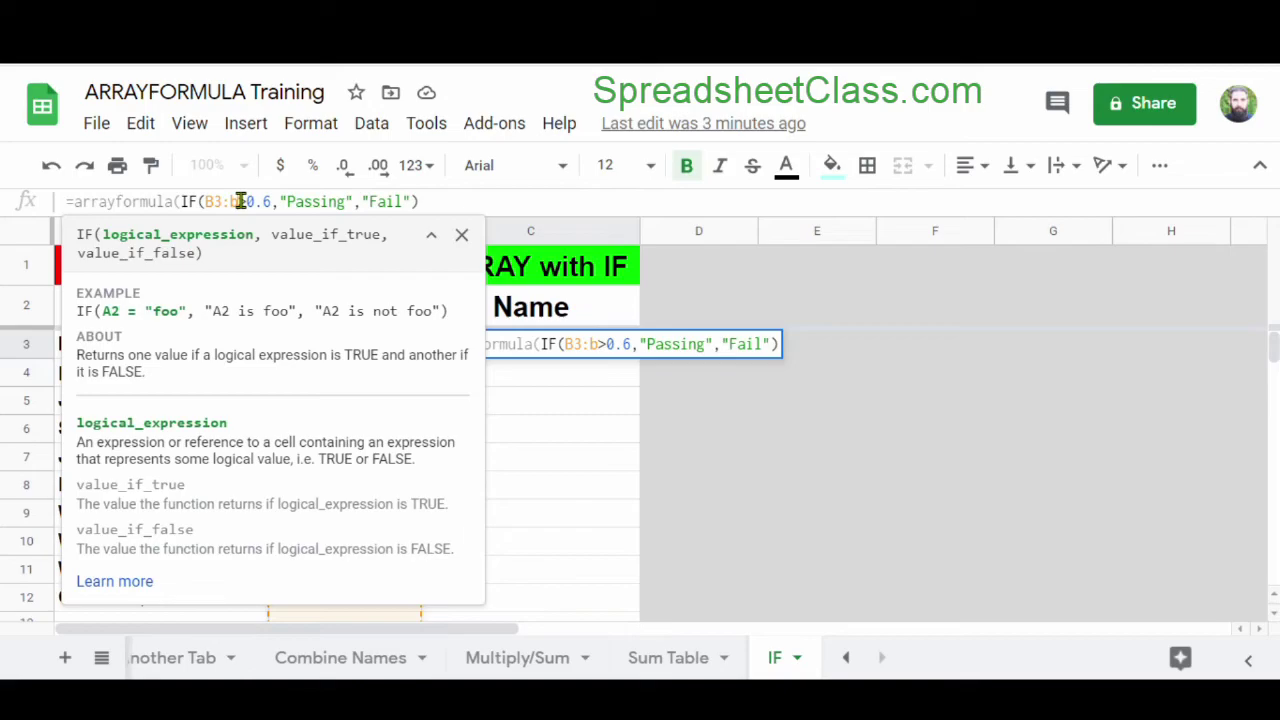
click(426, 202)
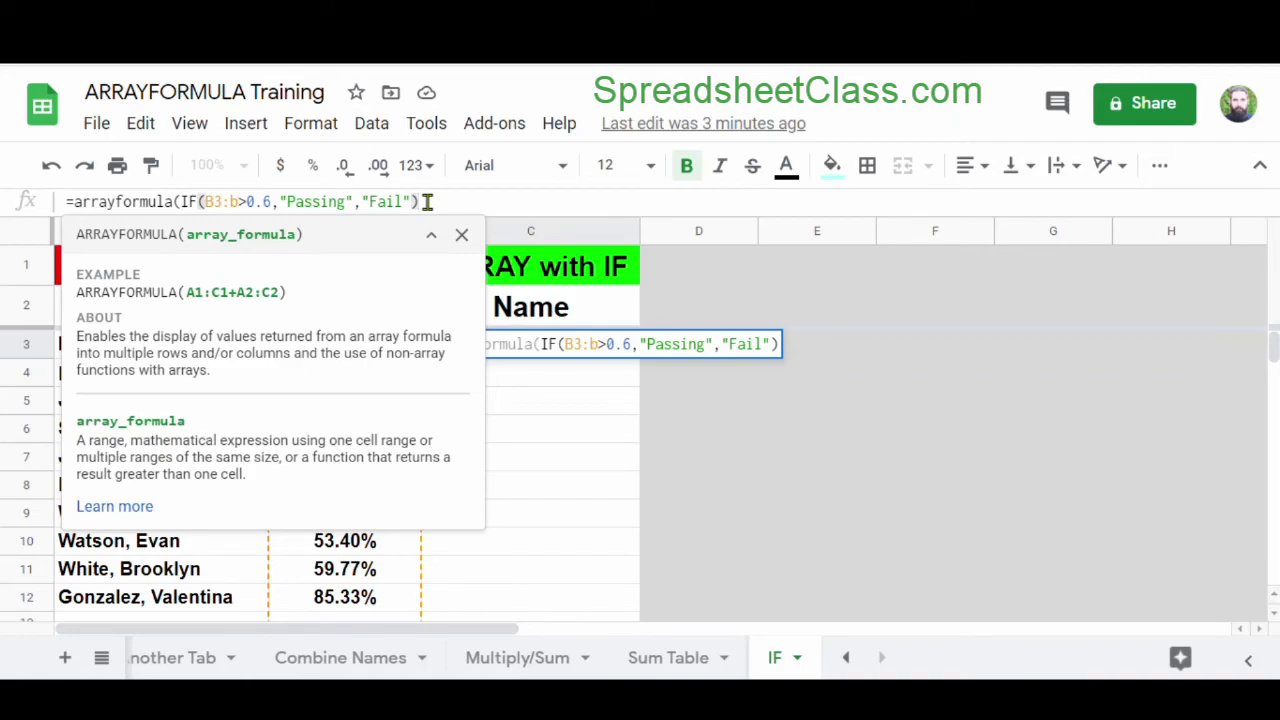
text())
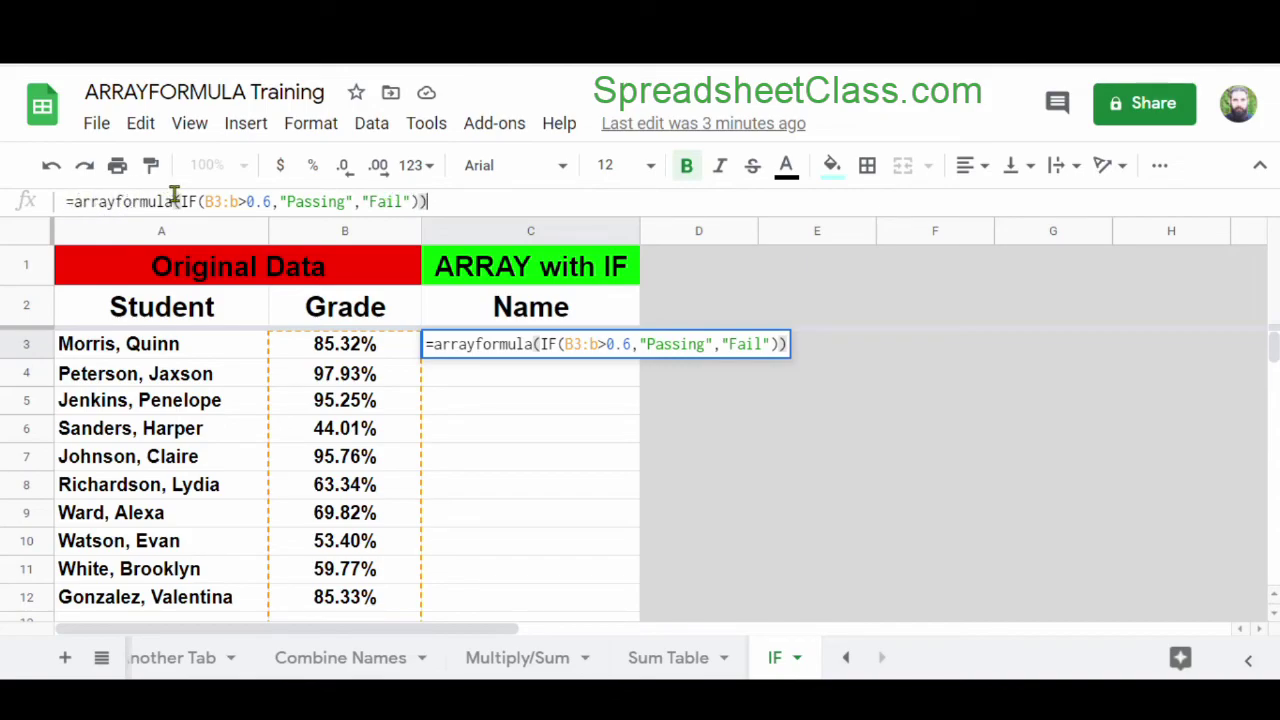
key(Return)
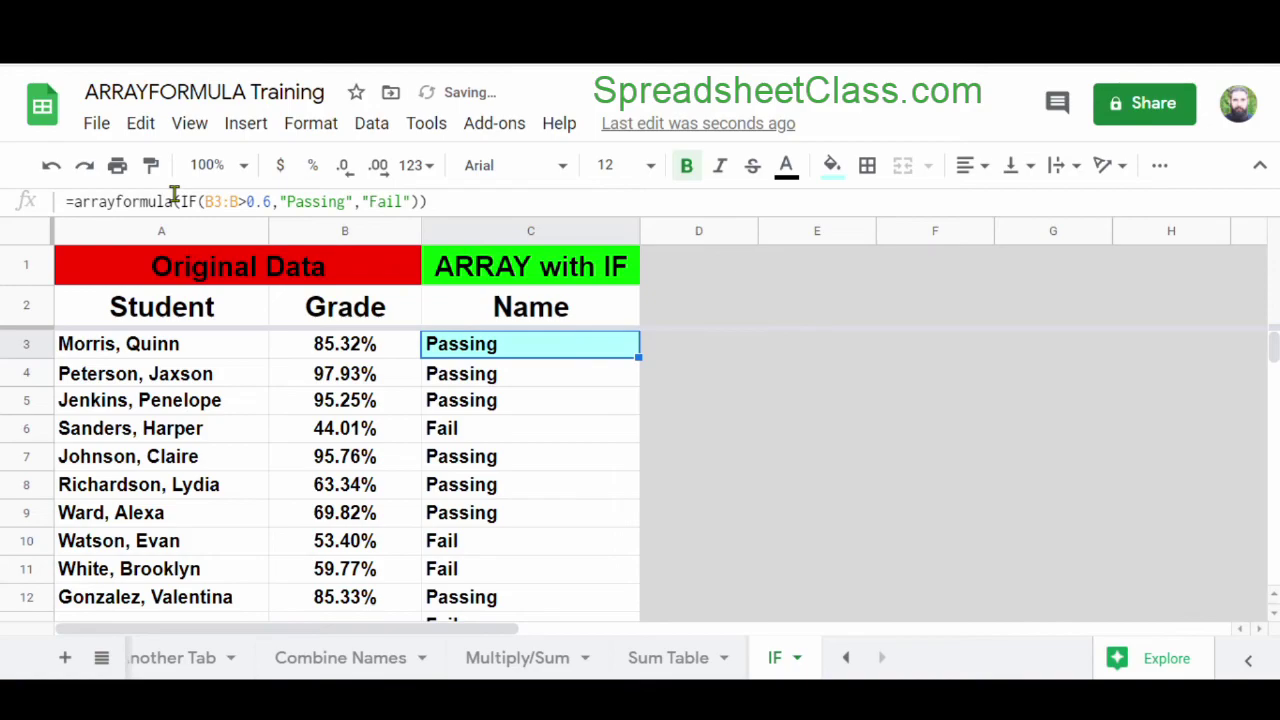